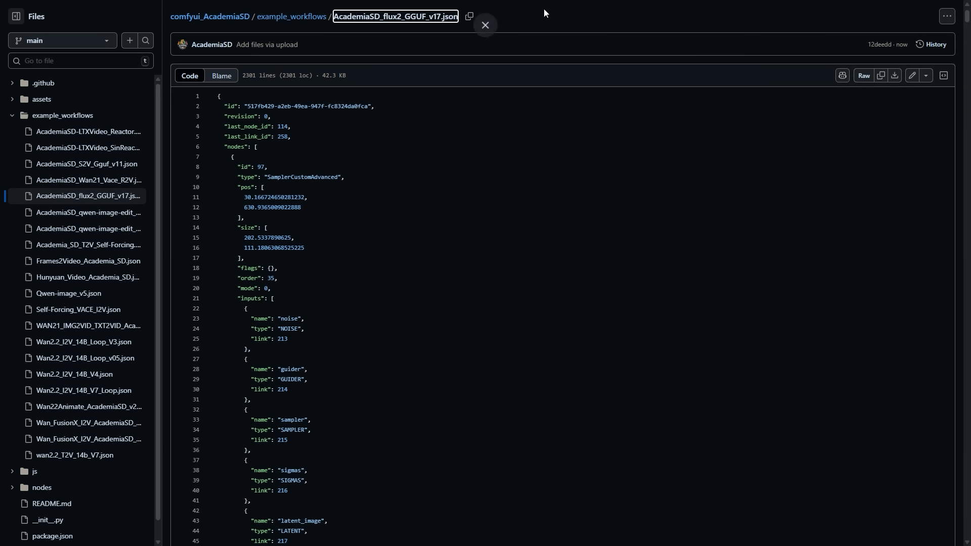
Switch to the ComfyUI window and examine the GPU and RAM usage in Task Manager's performance view.
{"action": "left_click", "coordinate": [536, 25]}
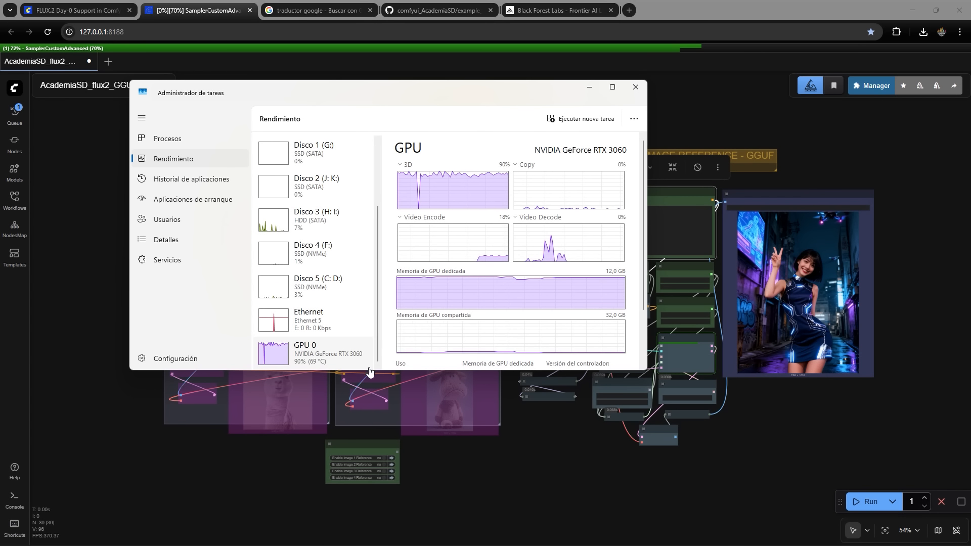
{"action": "scroll", "coordinate": [491, 349], "scroll_direction": "down", "scroll_amount": 5}
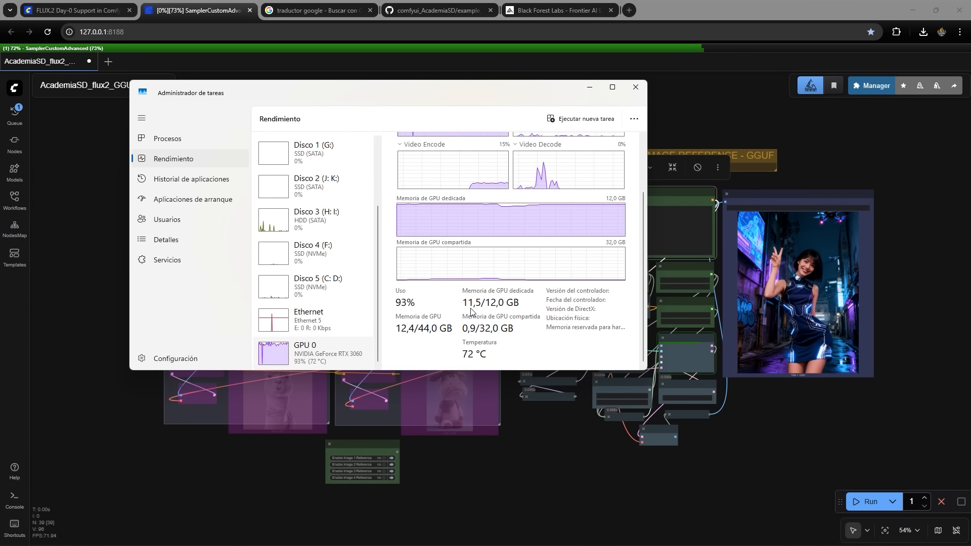
{"action": "scroll", "coordinate": [292, 156], "scroll_direction": "up", "scroll_amount": 3}
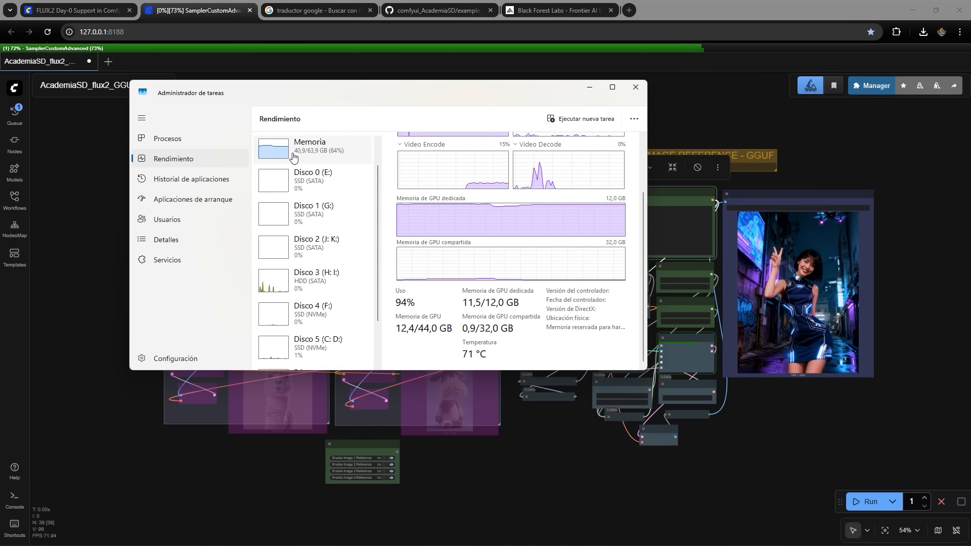
{"action": "left_click", "coordinate": [301, 149]}
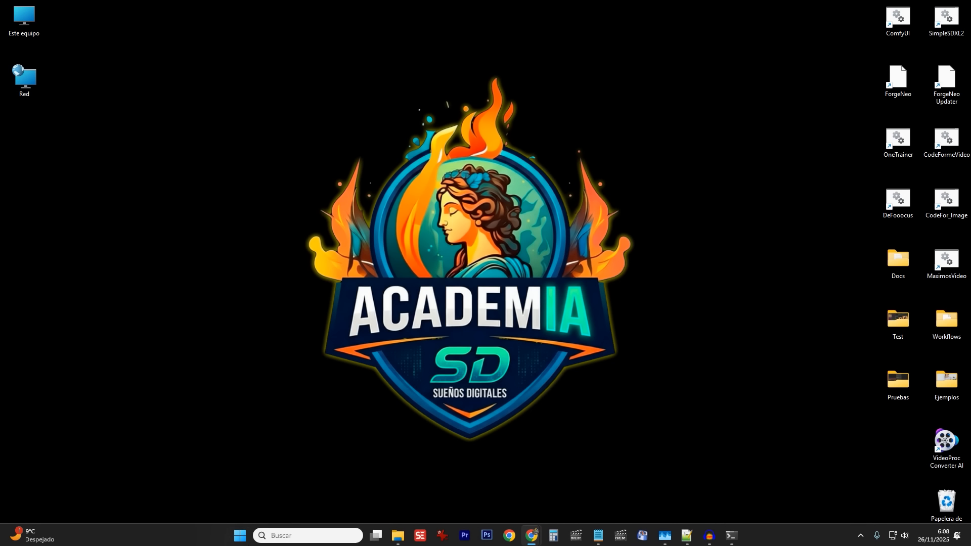
Open the advanced system settings from the Windows system information and bring their window into view.
{"action": "right_click", "coordinate": [240, 537]}
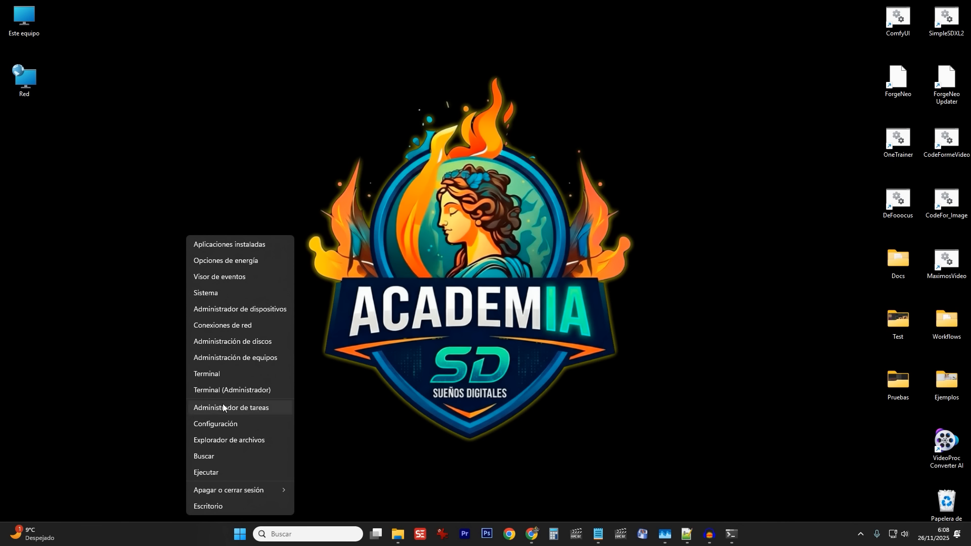
{"action": "left_click", "coordinate": [215, 295]}
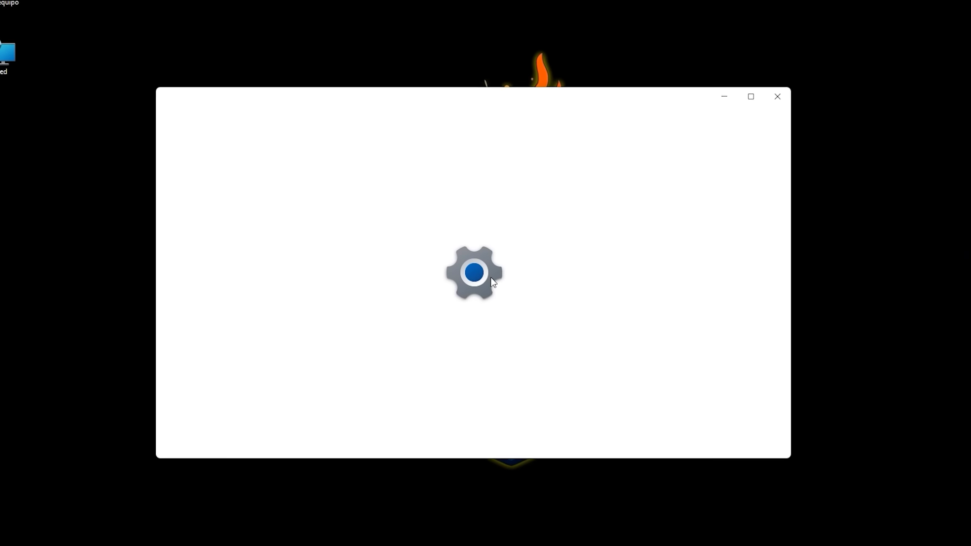
{"action": "scroll", "coordinate": [553, 281], "scroll_direction": "down", "scroll_amount": 5}
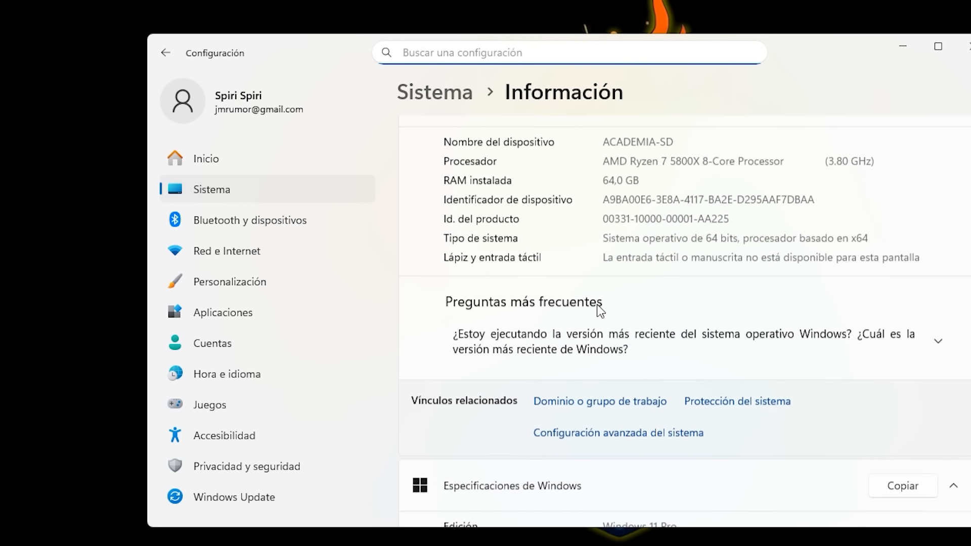
{"action": "left_click", "coordinate": [614, 440]}
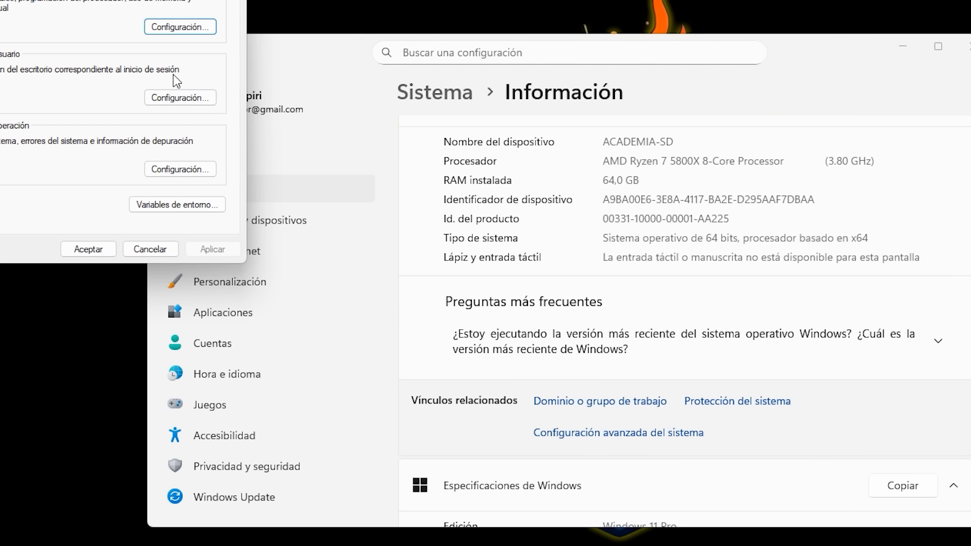
{"action": "left_click_drag", "start_coordinate": [0, 0], "coordinate": [354, 0]}
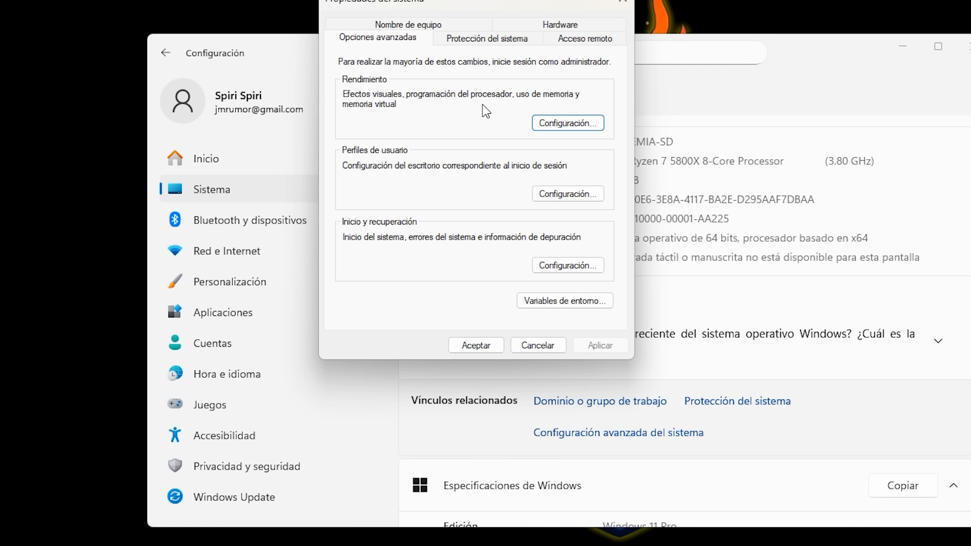
Open the virtual memory settings from the performance options and select drive F: to inspect its paging file.
{"action": "left_click", "coordinate": [568, 125]}
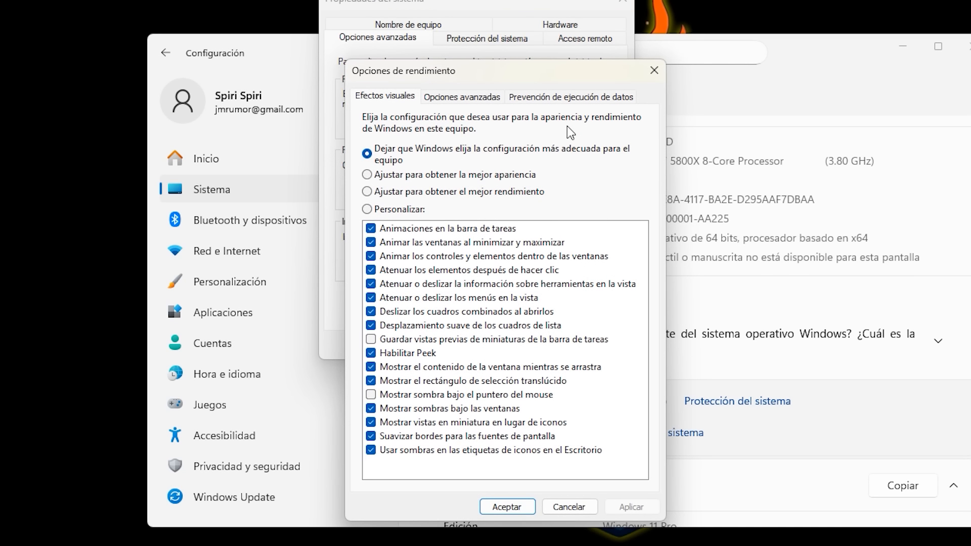
{"action": "left_click", "coordinate": [443, 98]}
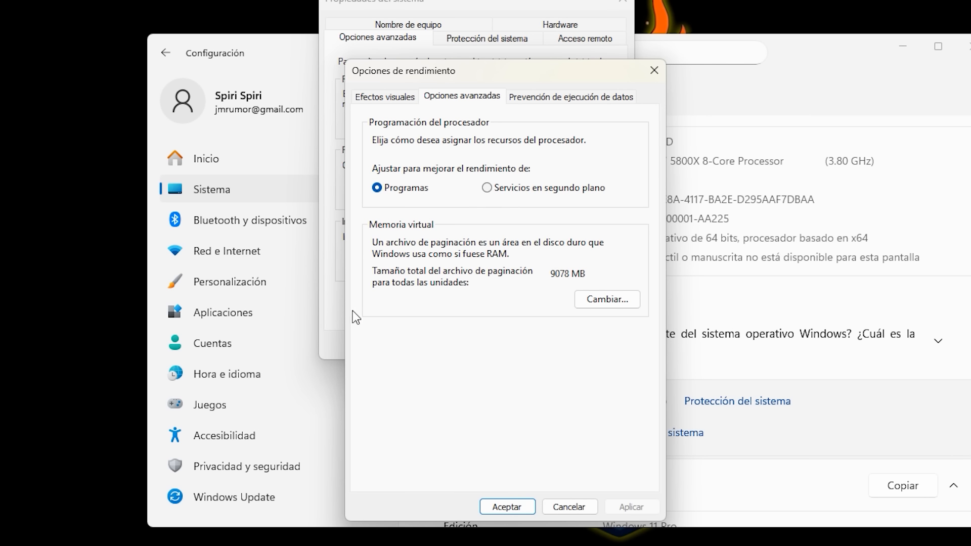
{"action": "left_click", "coordinate": [617, 304]}
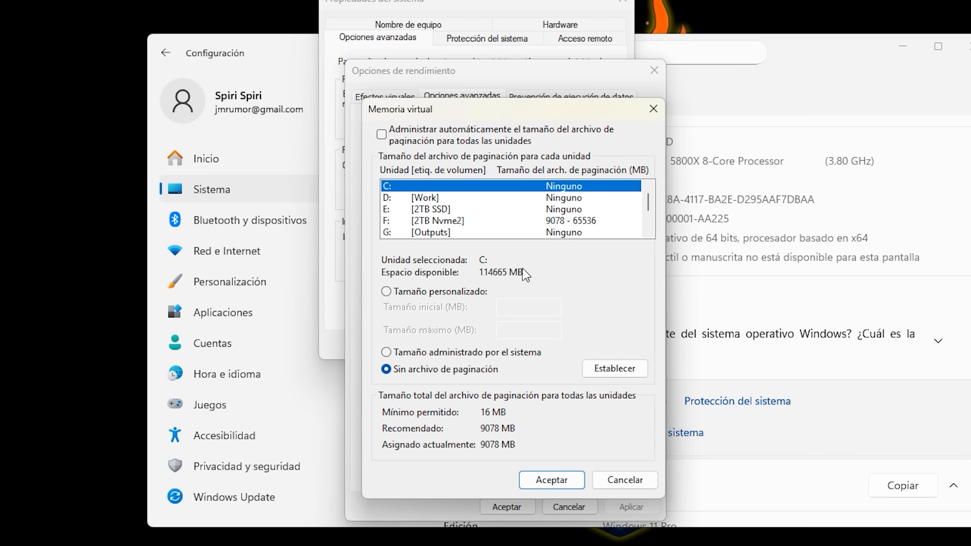
{"action": "scroll", "coordinate": [428, 210], "scroll_direction": "down", "scroll_amount": 2}
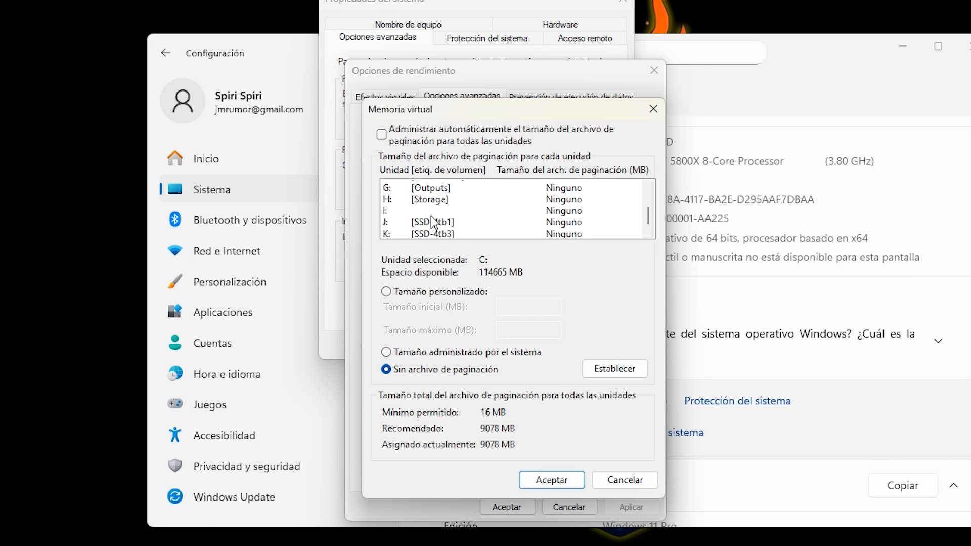
{"action": "scroll", "coordinate": [506, 227], "scroll_direction": "up", "scroll_amount": 2}
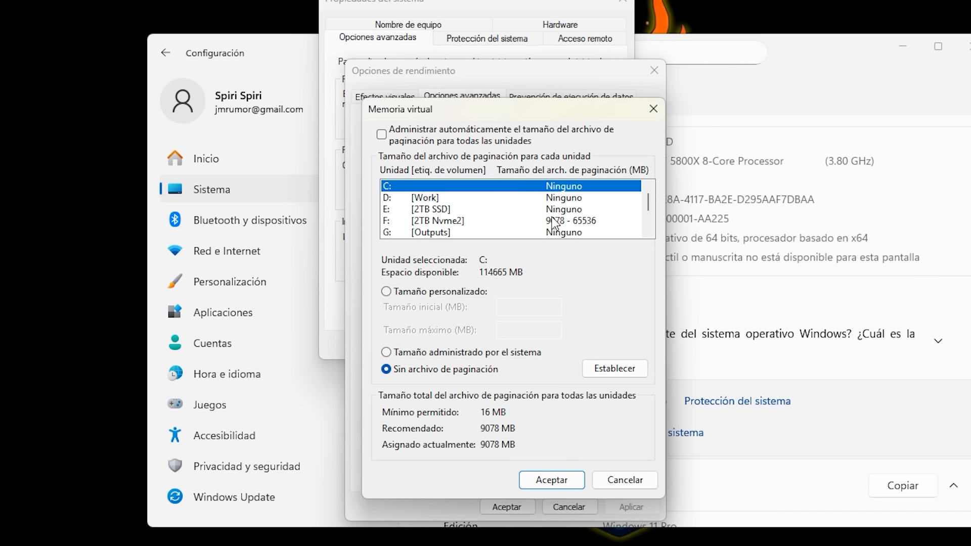
{"action": "left_click", "coordinate": [430, 221]}
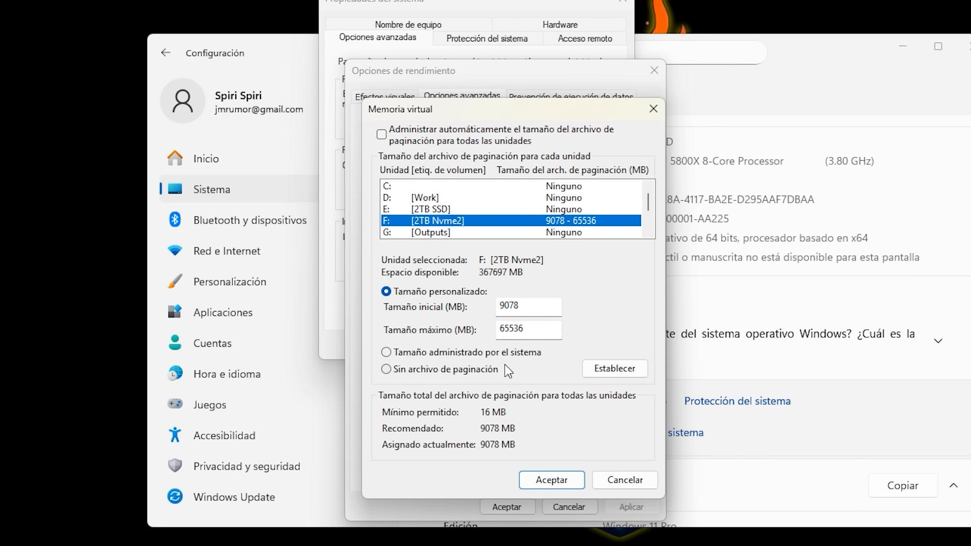
Try the system-managed paging file size for drive F:, return to the custom size, cancel, and close the system dialogs.
{"action": "left_click", "coordinate": [387, 353]}
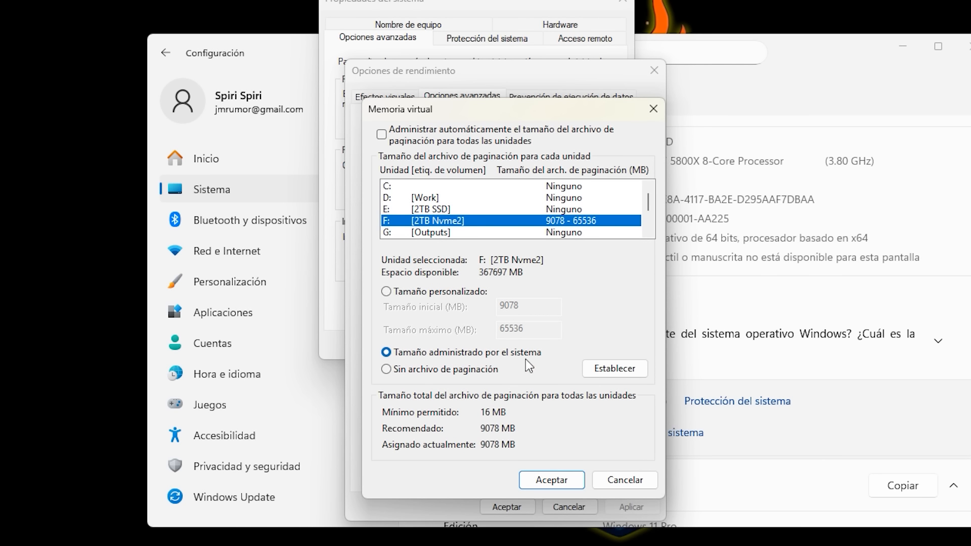
{"action": "left_click", "coordinate": [387, 292]}
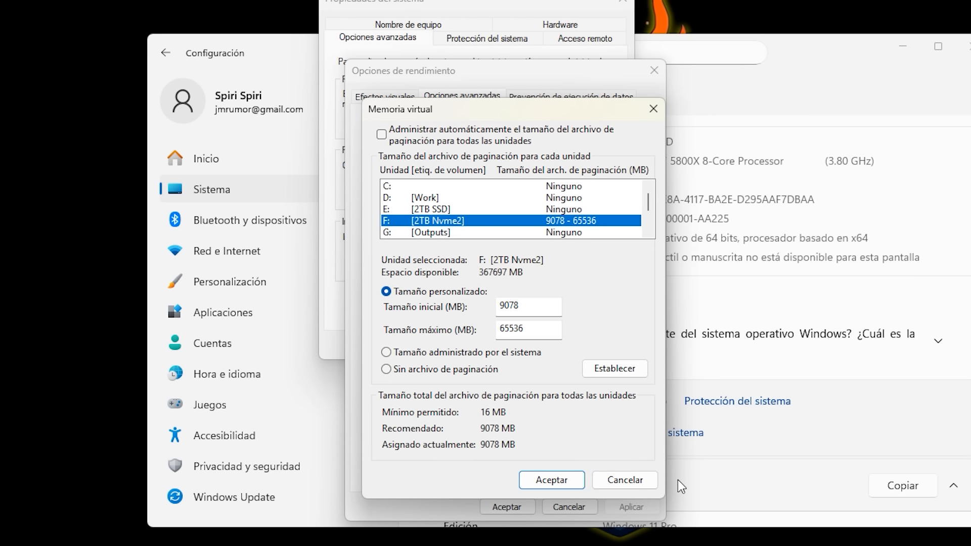
{"action": "left_click", "coordinate": [651, 480]}
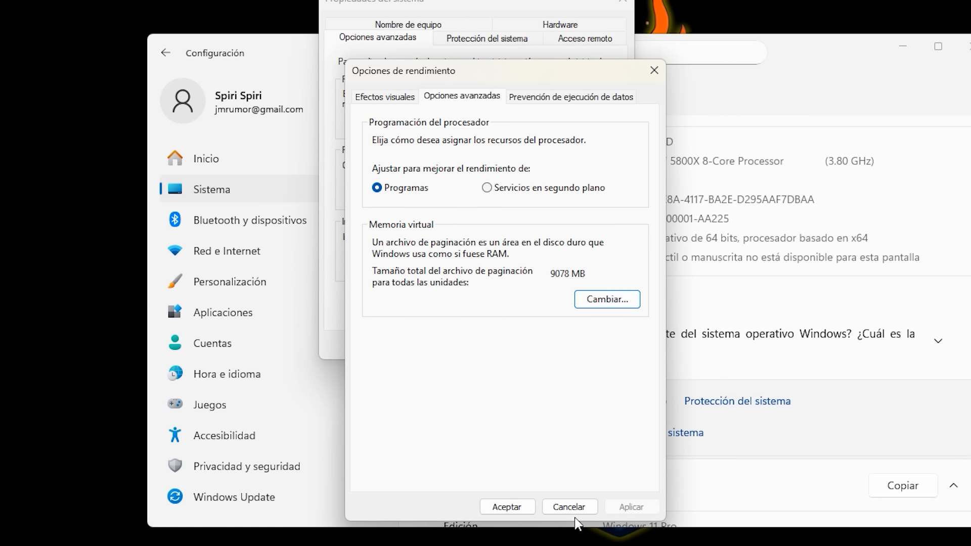
{"action": "left_click", "coordinate": [507, 507]}
{"action": "left_click", "coordinate": [461, 345]}
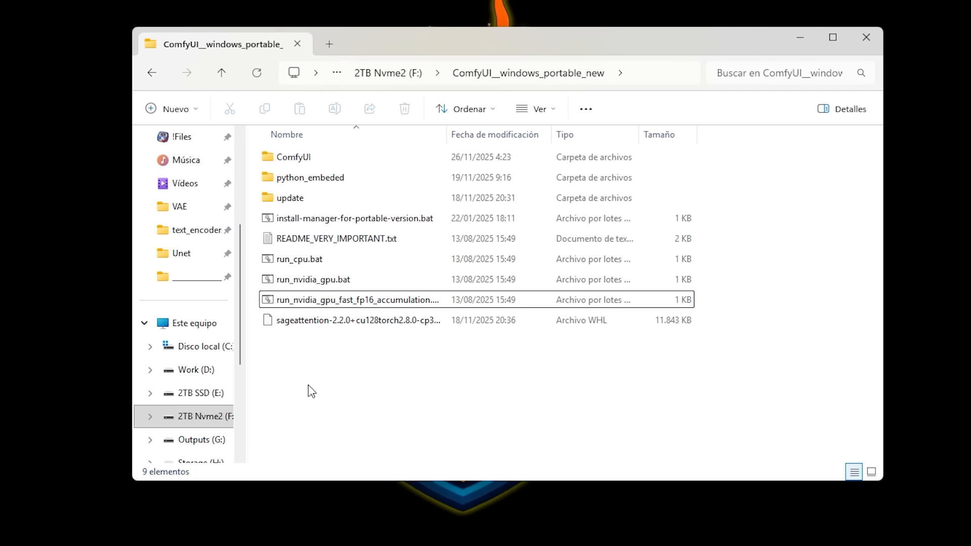
Run update_comfyui.bat from the update folder of ComfyUI__windows_portable_new and allow it despite the security warning.
{"action": "double_click", "coordinate": [293, 197]}
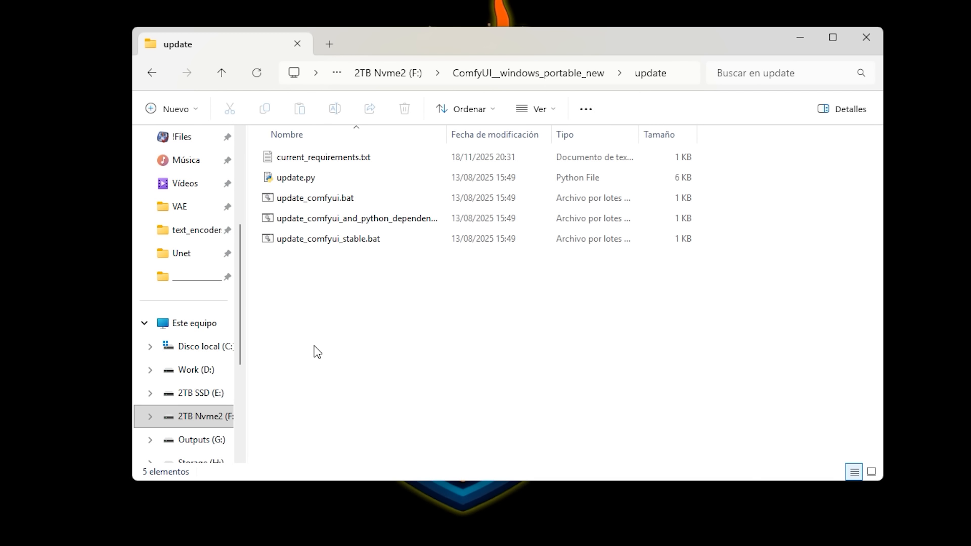
{"action": "double_click", "coordinate": [317, 201]}
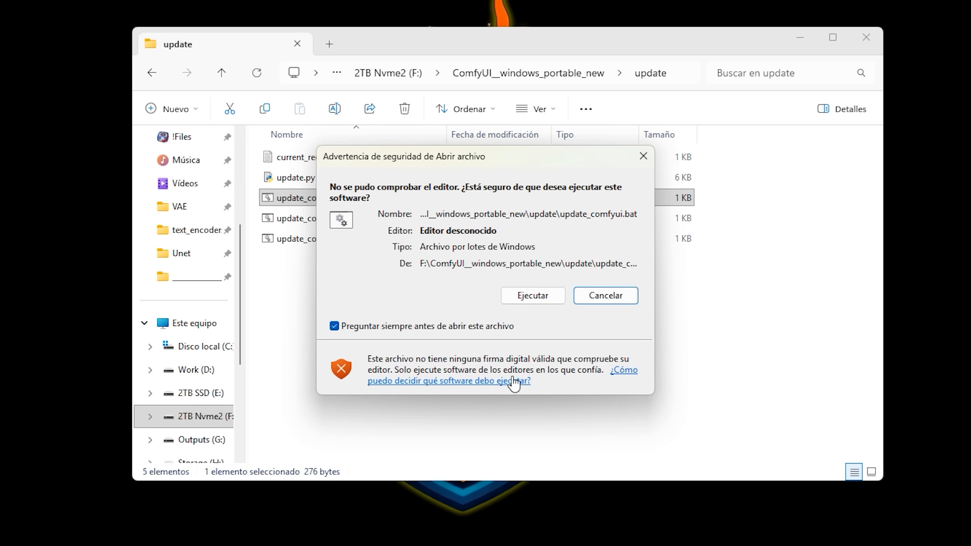
{"action": "left_click", "coordinate": [548, 297]}
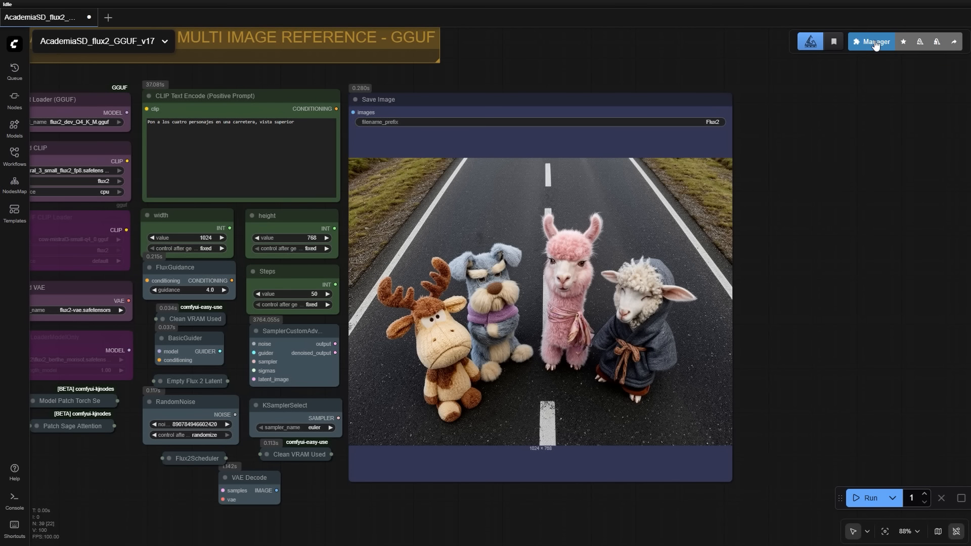
Install the latest version of the missing ComfyUI-GGUF custom nodes through ComfyUI Manager.
{"action": "left_click", "coordinate": [876, 44]}
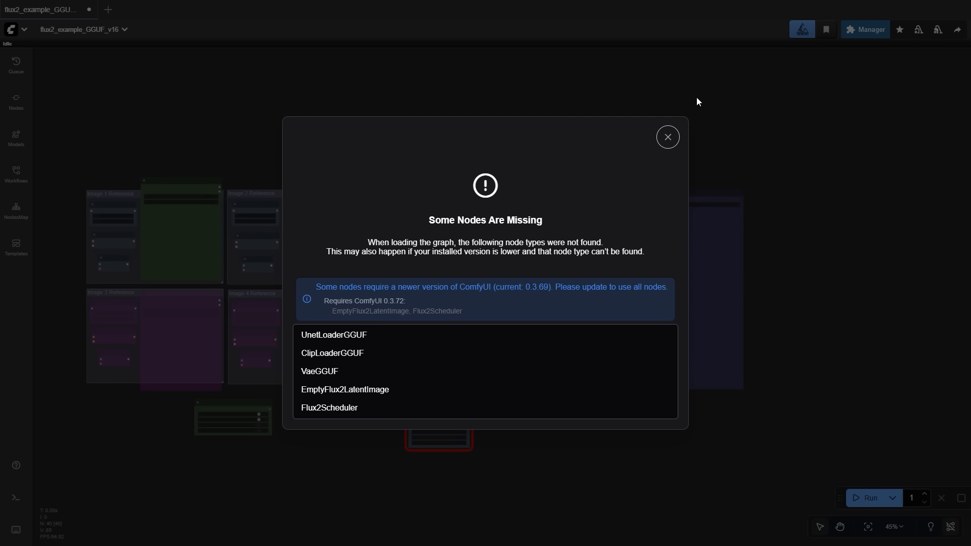
{"action": "left_click", "coordinate": [705, 96]}
{"action": "left_click", "coordinate": [871, 28]}
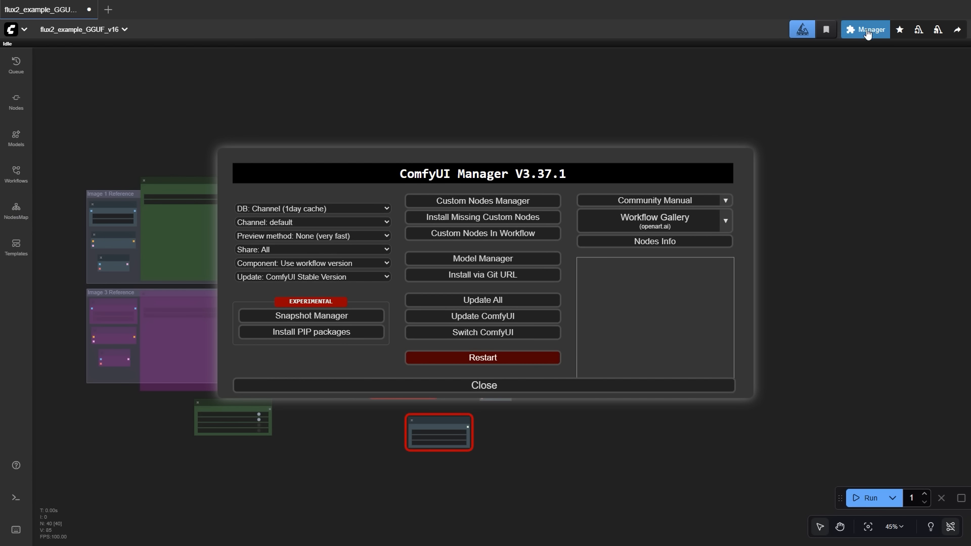
{"action": "left_click", "coordinate": [484, 217]}
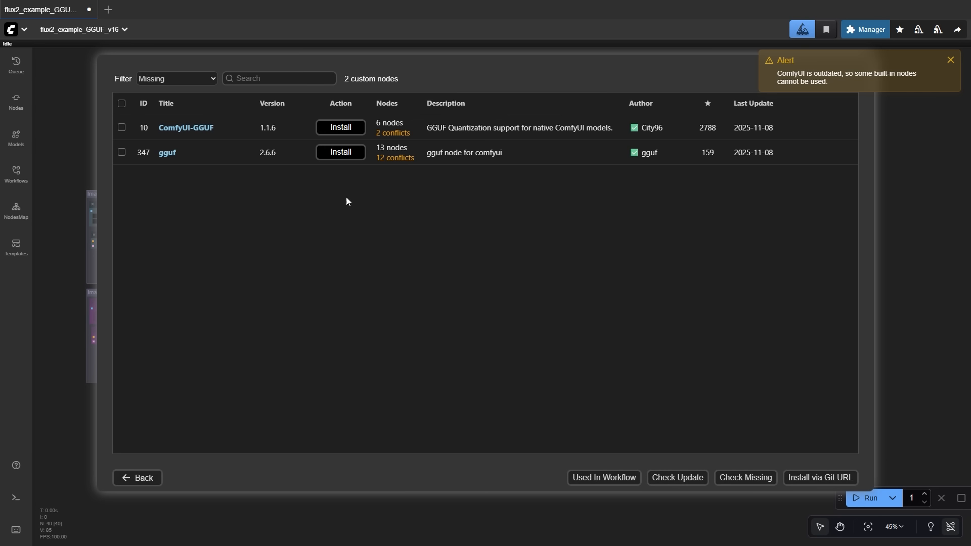
{"action": "left_click", "coordinate": [342, 128]}
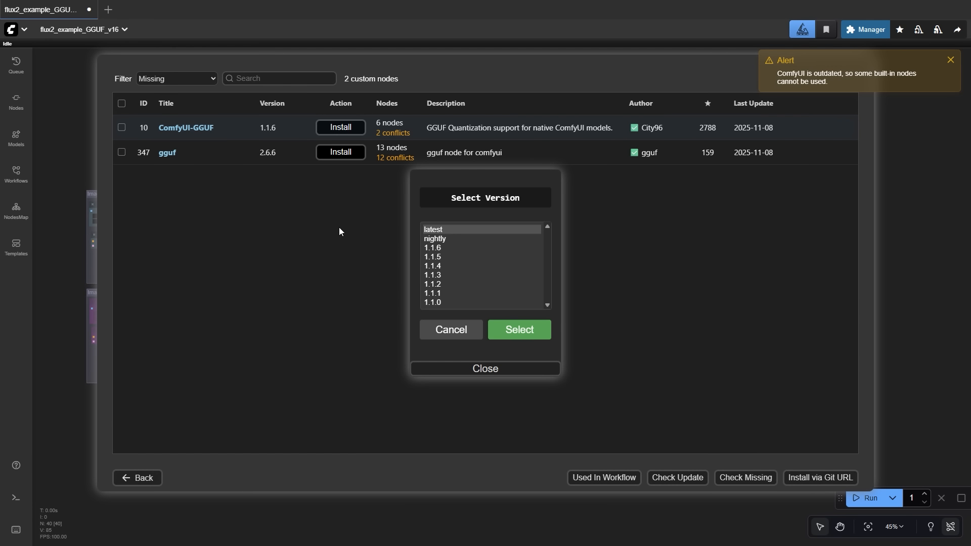
{"action": "left_click", "coordinate": [516, 333]}
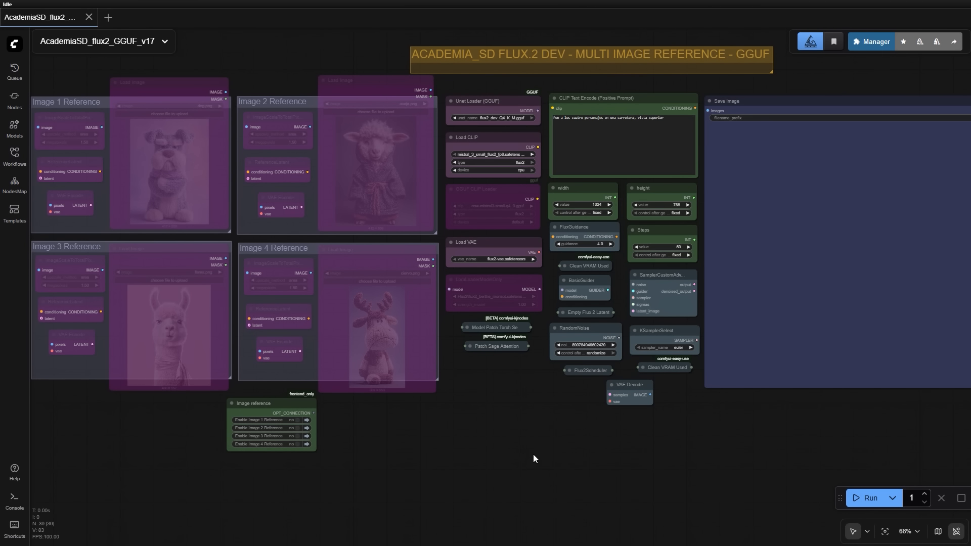
Choose flux2_dev_Q4_K_M.gguf as the model in the Unet Loader (GGUF) node.
{"action": "scroll", "coordinate": [550, 299], "scroll_direction": "up", "scroll_amount": 4}
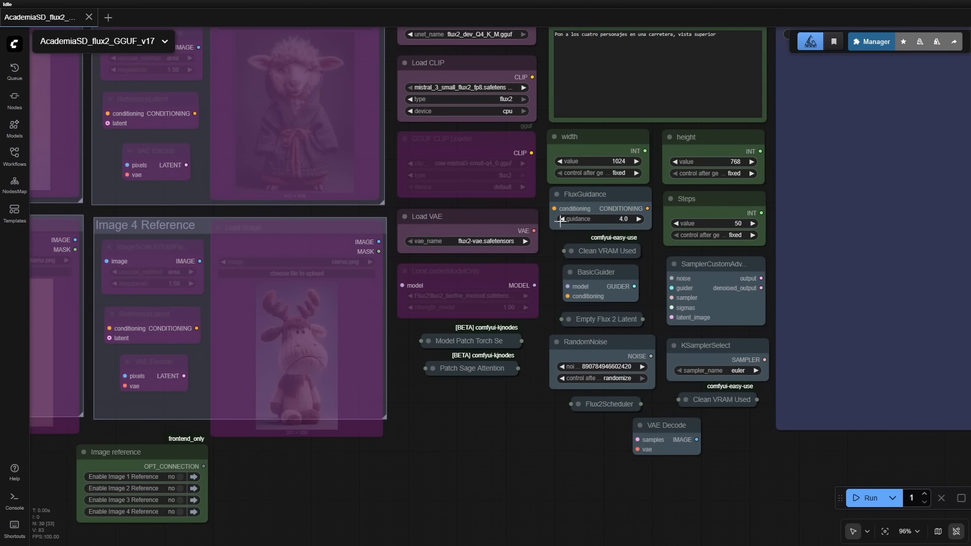
{"action": "left_click_drag", "start_coordinate": [540, 118], "coordinate": [538, 330]}
{"action": "scroll", "coordinate": [538, 314], "scroll_direction": "up", "scroll_amount": 3}
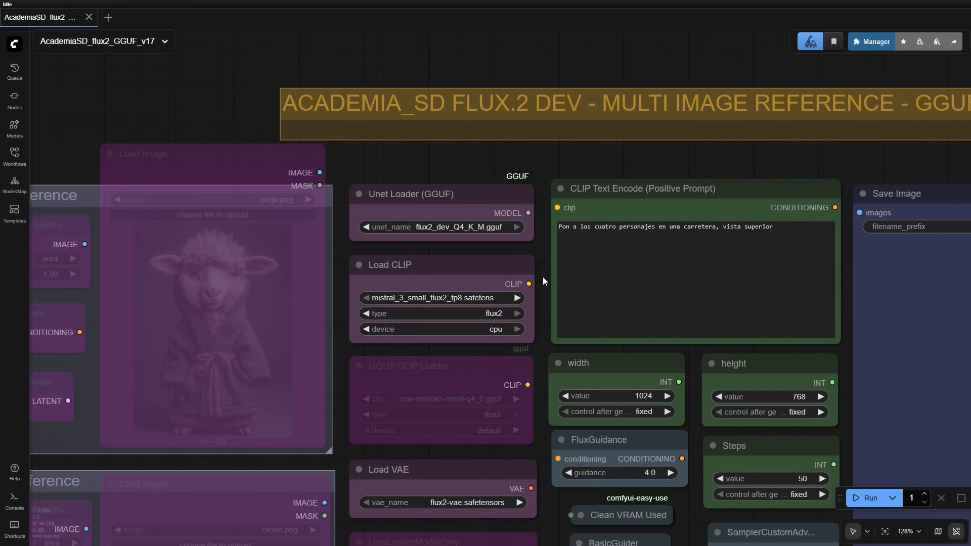
{"action": "left_click_drag", "start_coordinate": [543, 278], "coordinate": [544, 247]}
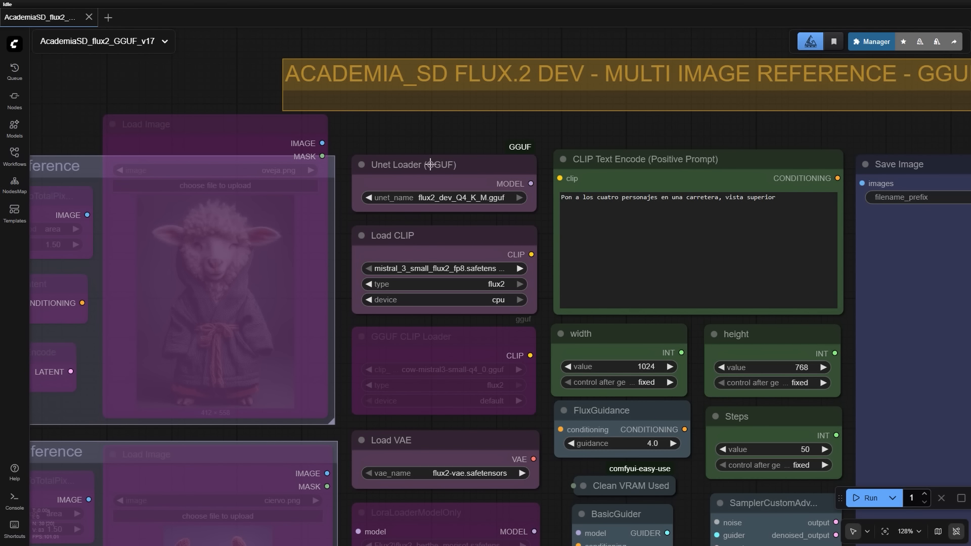
{"action": "left_click", "coordinate": [467, 198]}
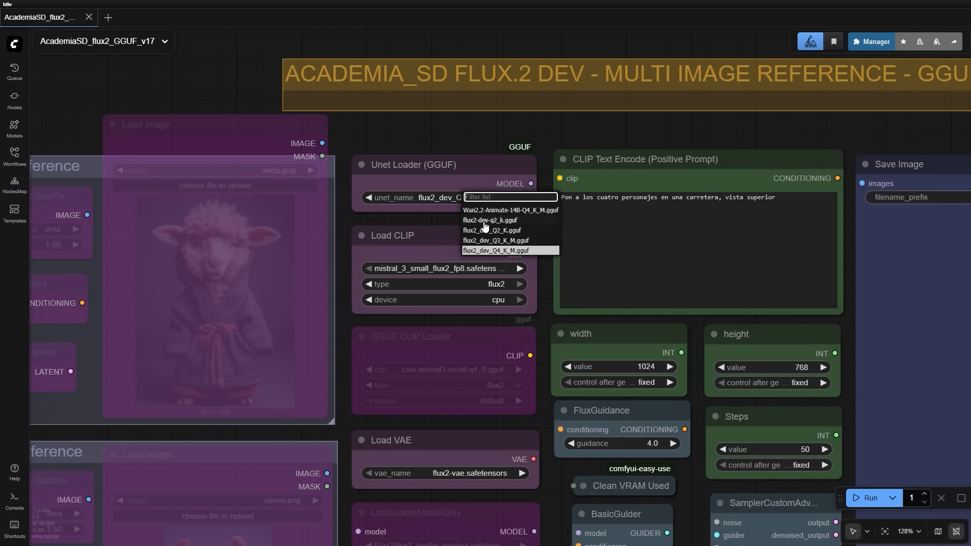
{"action": "left_click", "coordinate": [508, 251]}
Set the device of the Load CLIP node to cpu.
{"action": "scroll", "coordinate": [496, 215], "scroll_direction": "down", "scroll_amount": 3}
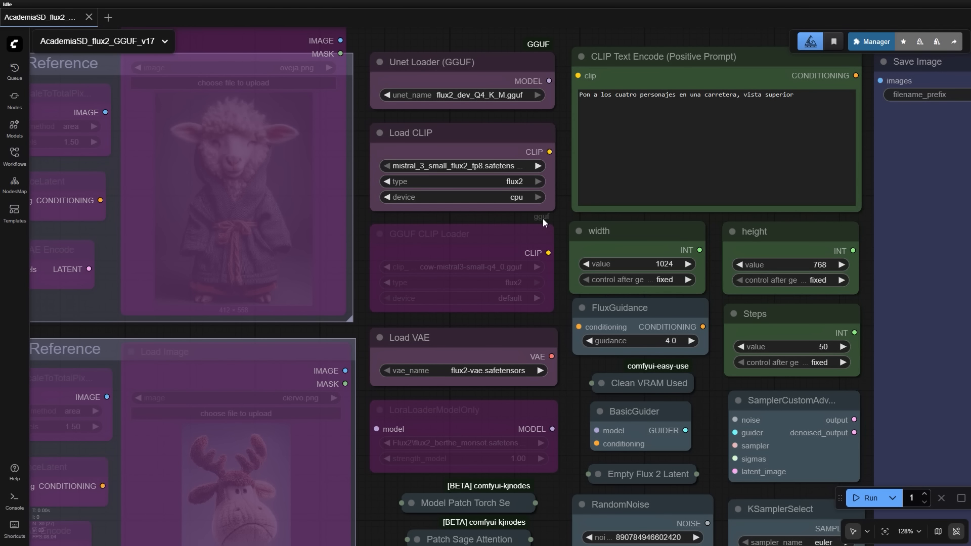
{"action": "left_click", "coordinate": [514, 198]}
{"action": "left_click", "coordinate": [520, 199]}
{"action": "left_click", "coordinate": [516, 199]}
{"action": "left_click", "coordinate": [521, 205]}
Bypass the Load CLIP node above the GGUF CLIP Loader.
{"action": "left_click_drag", "start_coordinate": [567, 277], "coordinate": [574, 229]}
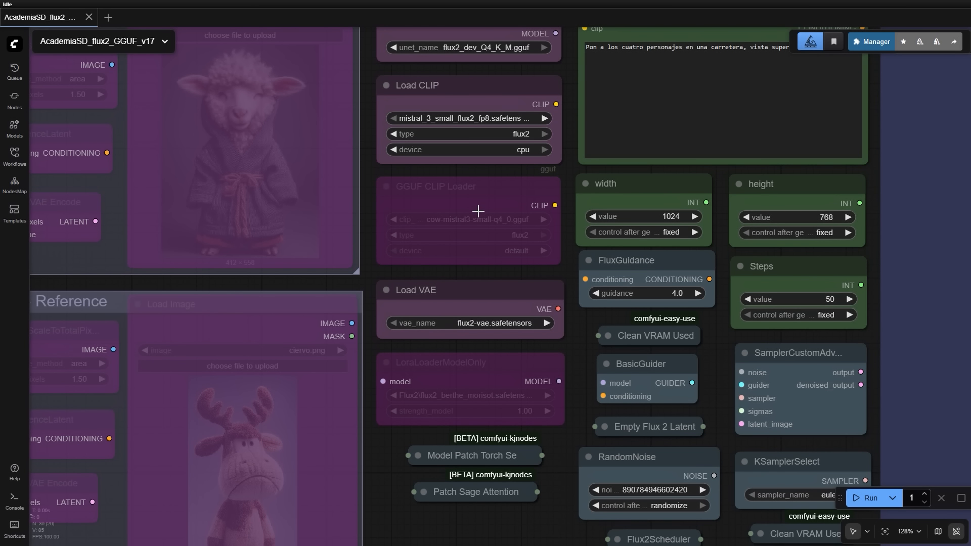
{"action": "right_click", "coordinate": [469, 86]}
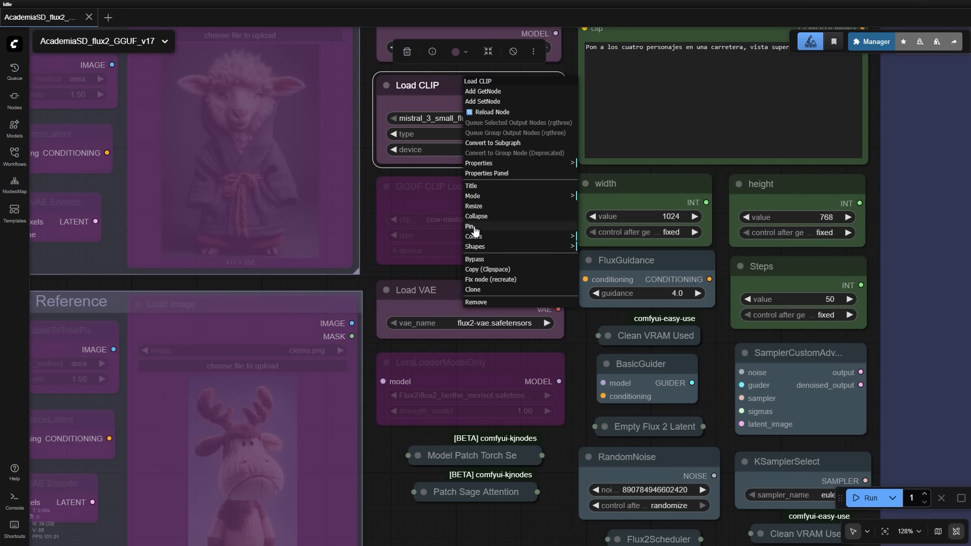
{"action": "left_click", "coordinate": [476, 259]}
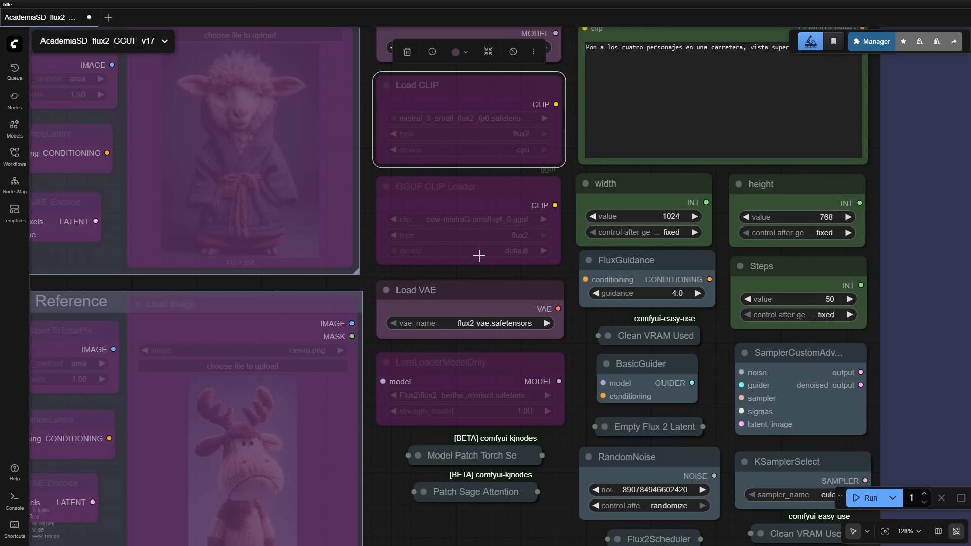
Remove the bypass from the GGUF CLIP Loader and choose cow-mistral3-small-q4_0.gguf as its text encoder.
{"action": "right_click", "coordinate": [469, 186]}
{"action": "left_click", "coordinate": [484, 354]}
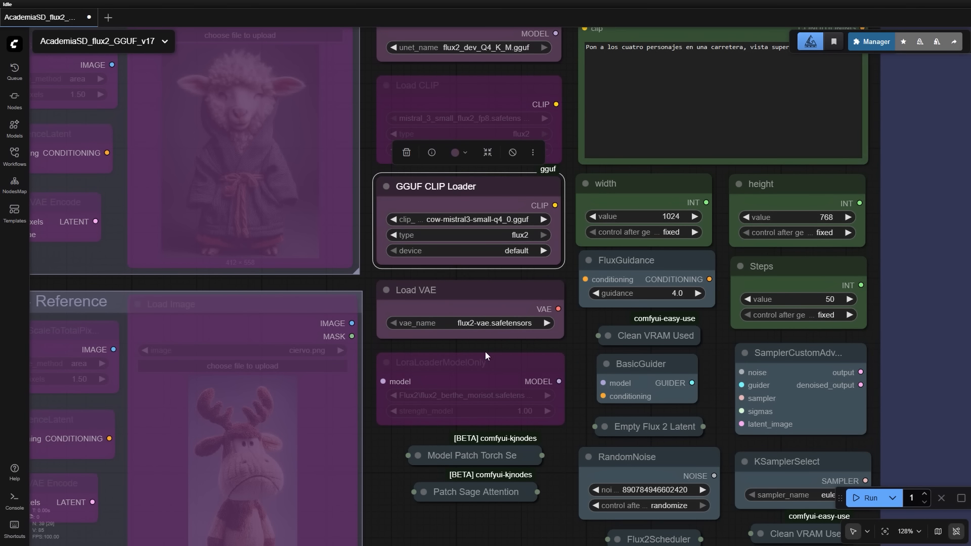
{"action": "left_click_drag", "start_coordinate": [577, 268], "coordinate": [569, 317]}
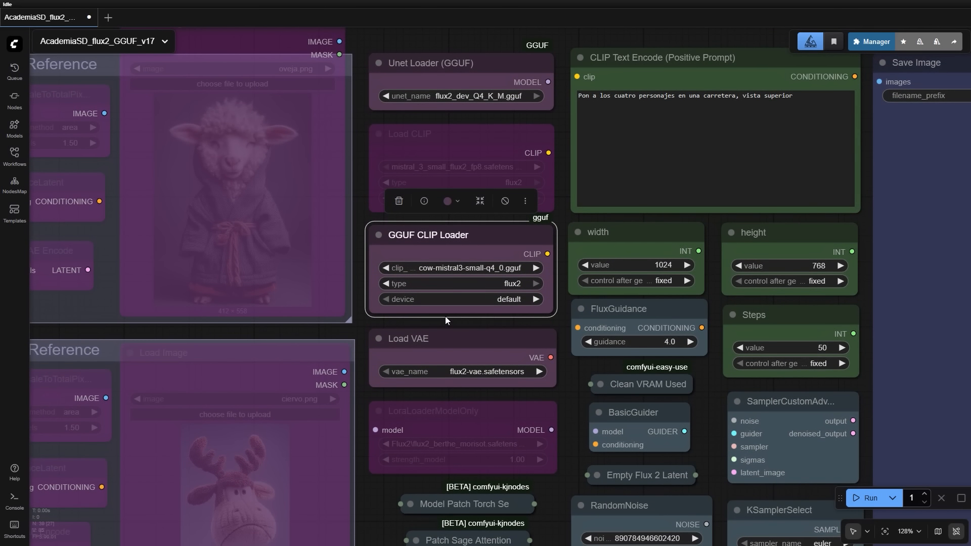
{"action": "left_click", "coordinate": [498, 268]}
{"action": "left_click", "coordinate": [525, 281]}
Connect the GGUF CLIP Loader's CLIP output to the positive prompt's clip input and show the links on the canvas.
{"action": "left_click_drag", "start_coordinate": [548, 254], "coordinate": [577, 77]}
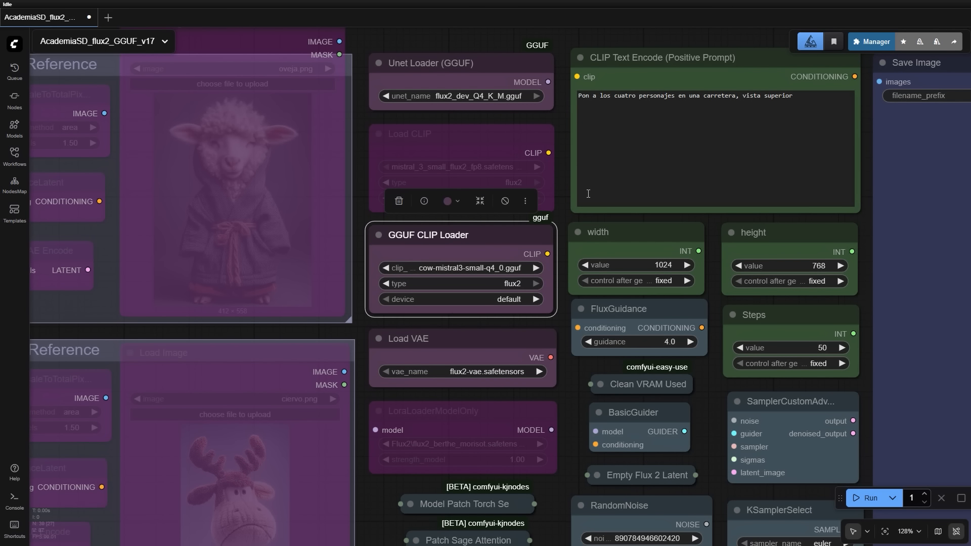
{"action": "left_click", "coordinate": [958, 533]}
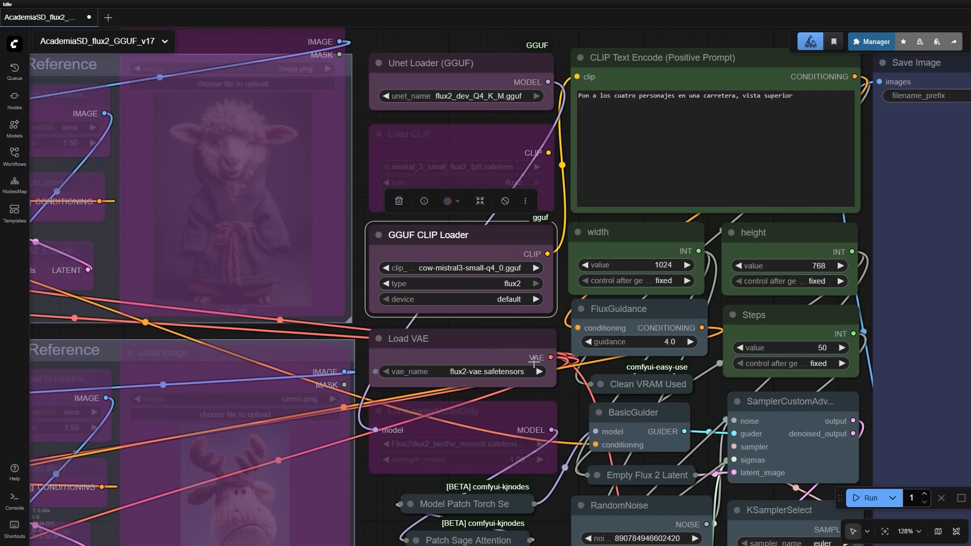
Choose flux2-vae.safetensors as the VAE in the Load VAE node.
{"action": "scroll", "coordinate": [400, 153], "scroll_direction": "down", "scroll_amount": 5}
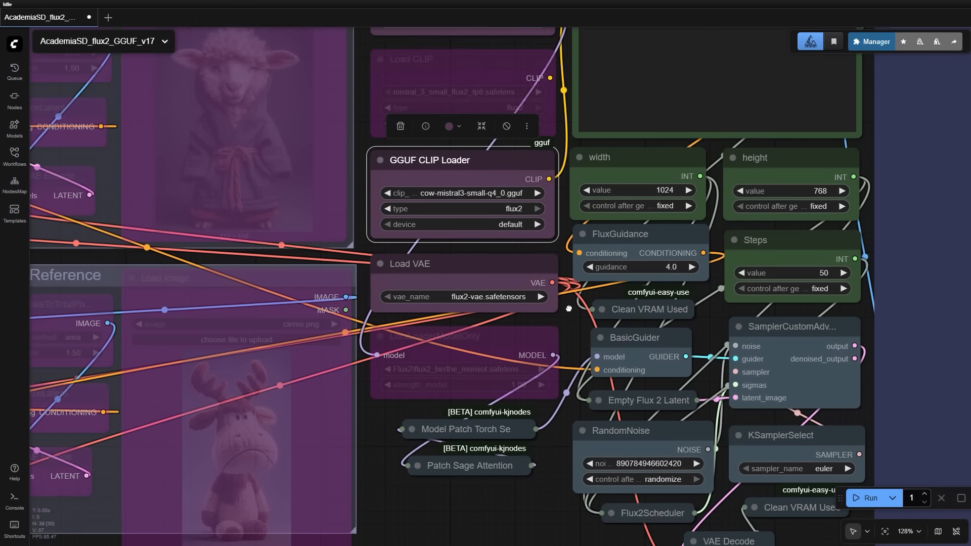
{"action": "left_click", "coordinate": [498, 215]}
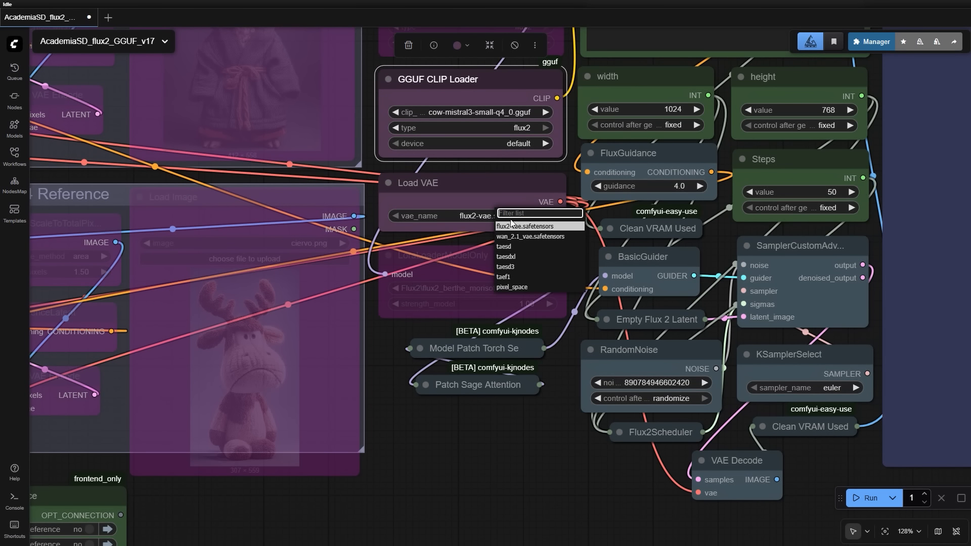
{"action": "left_click", "coordinate": [520, 227]}
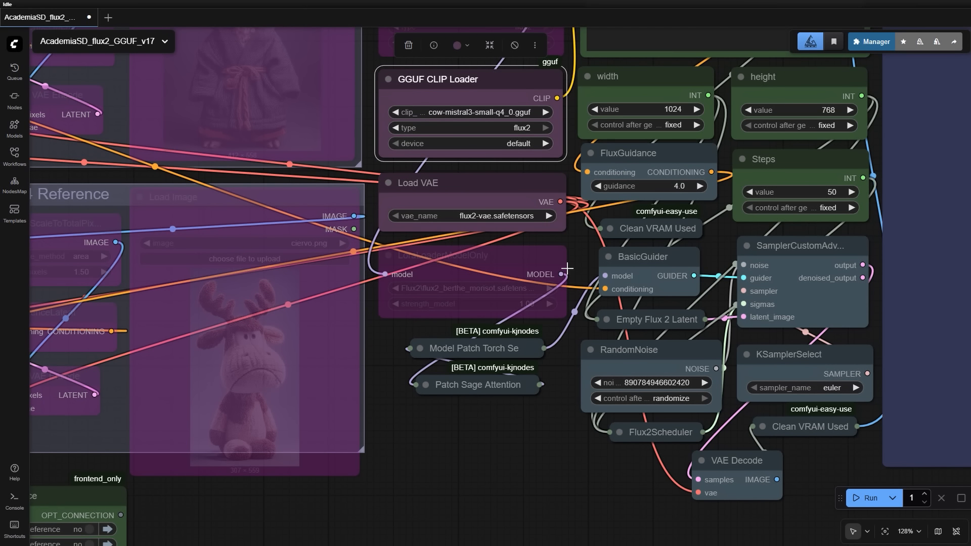
Remove the bypass from the LoraLoaderModelOnly node and bypass it again.
{"action": "left_click_drag", "start_coordinate": [581, 271], "coordinate": [585, 235]}
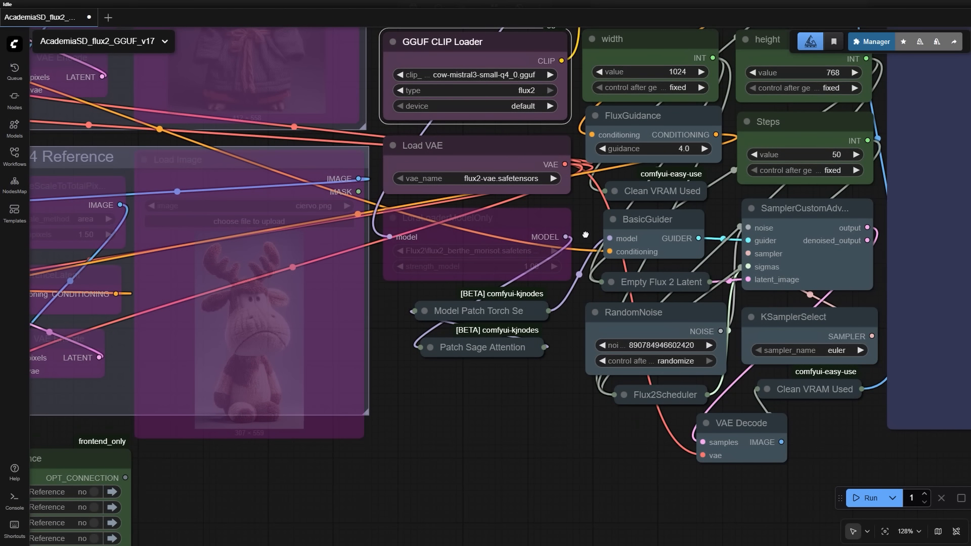
{"action": "left_click", "coordinate": [526, 219]}
{"action": "right_click", "coordinate": [521, 219]}
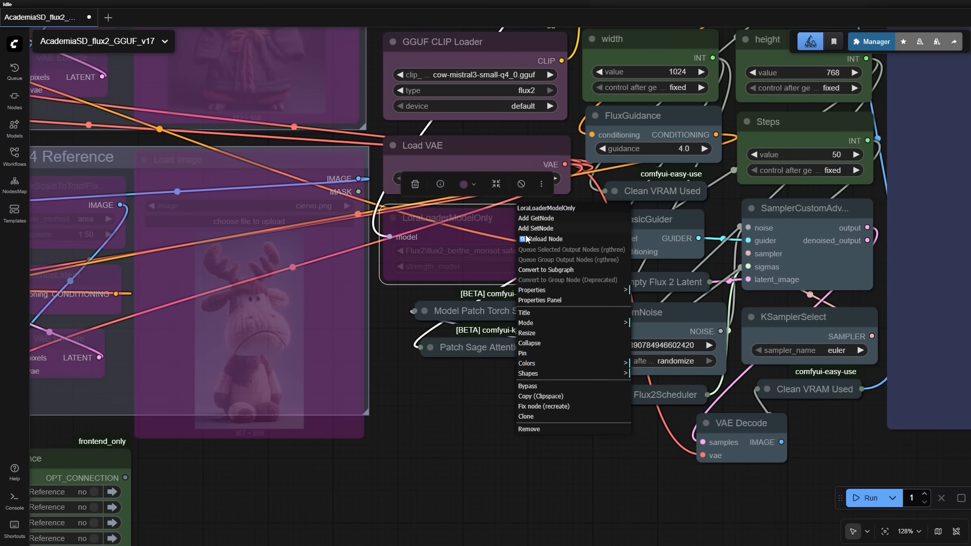
{"action": "left_click", "coordinate": [537, 391]}
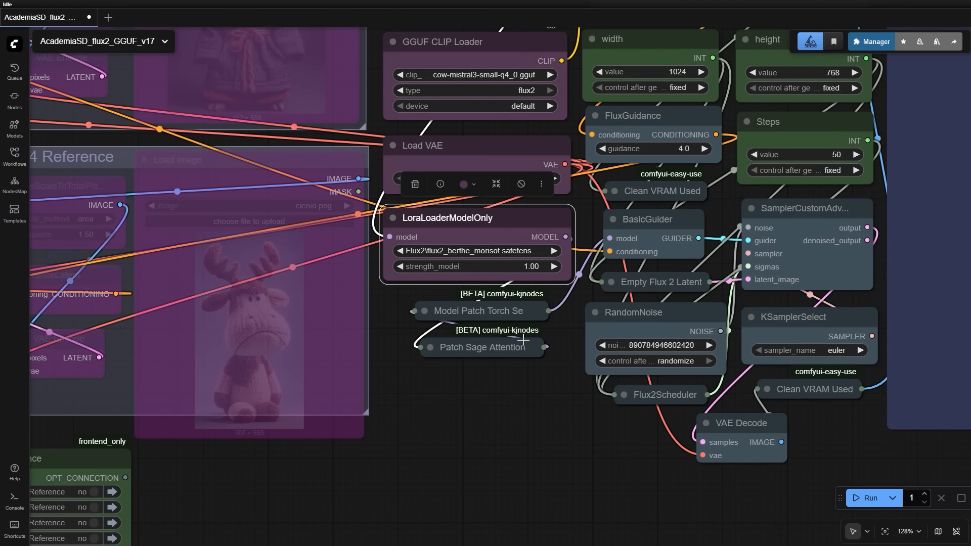
{"action": "right_click", "coordinate": [532, 215]}
{"action": "left_click", "coordinate": [540, 386]}
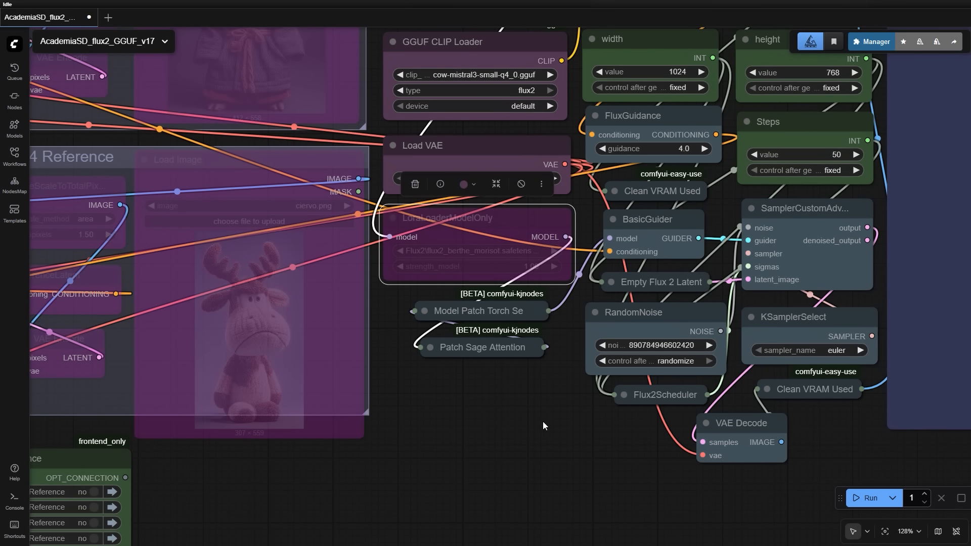
Bypass the Model Patch Torch Settings and Patch Sage Attention nodes together and remove the bypass again.
{"action": "left_click_drag", "start_coordinate": [543, 423], "coordinate": [563, 369]}
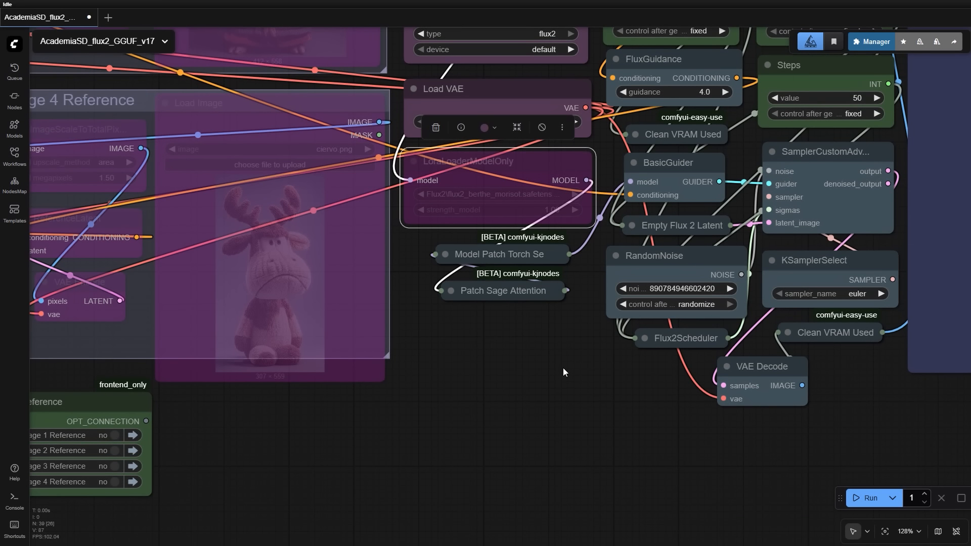
{"action": "left_click", "coordinate": [537, 257]}
{"action": "left_click", "coordinate": [538, 296]}
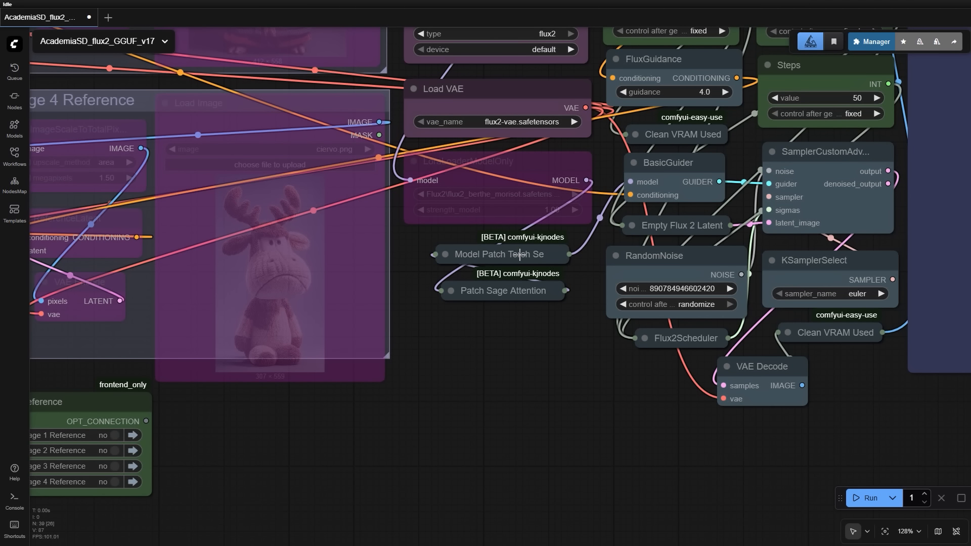
{"action": "left_click", "coordinate": [524, 262]}
{"action": "left_click", "coordinate": [521, 289], "text": "shift"}
{"action": "right_click", "coordinate": [521, 289]}
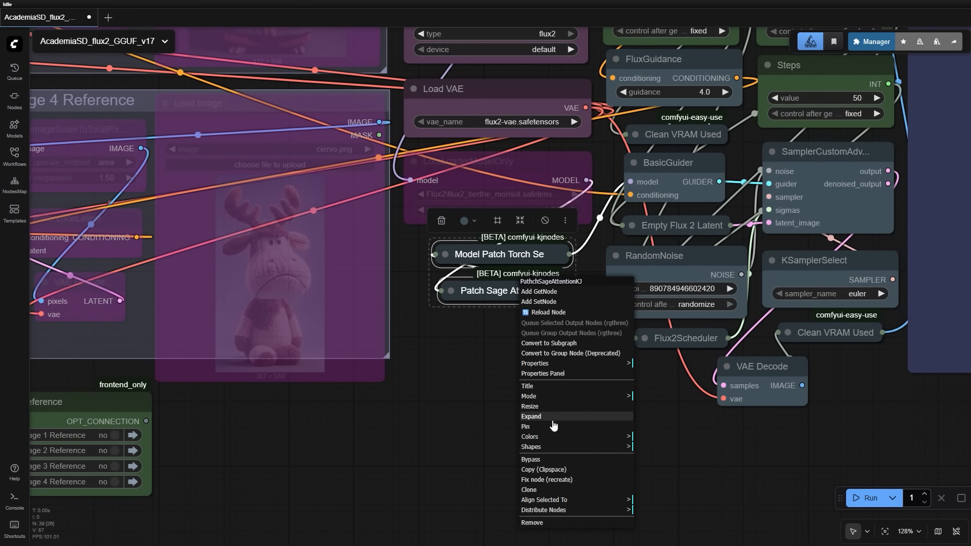
{"action": "left_click", "coordinate": [531, 459]}
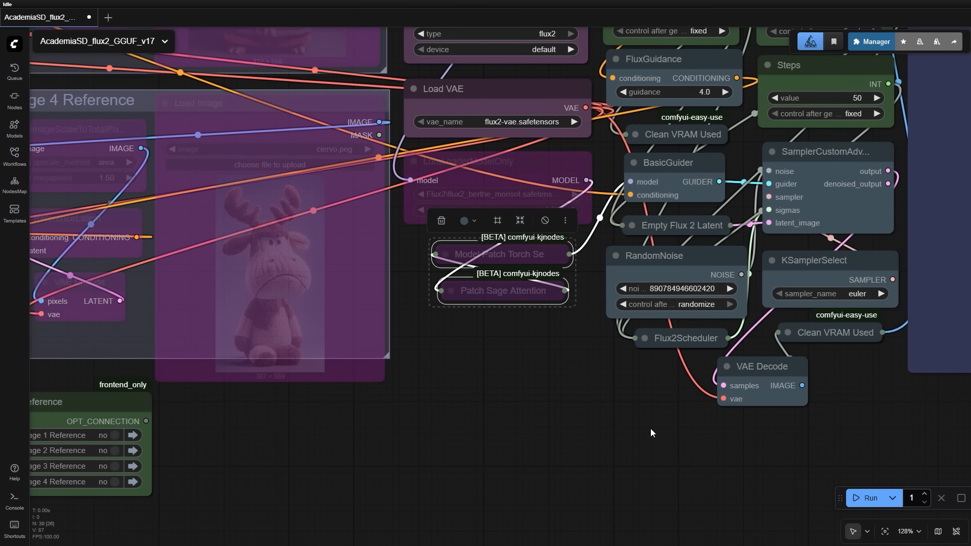
{"action": "right_click", "coordinate": [538, 254]}
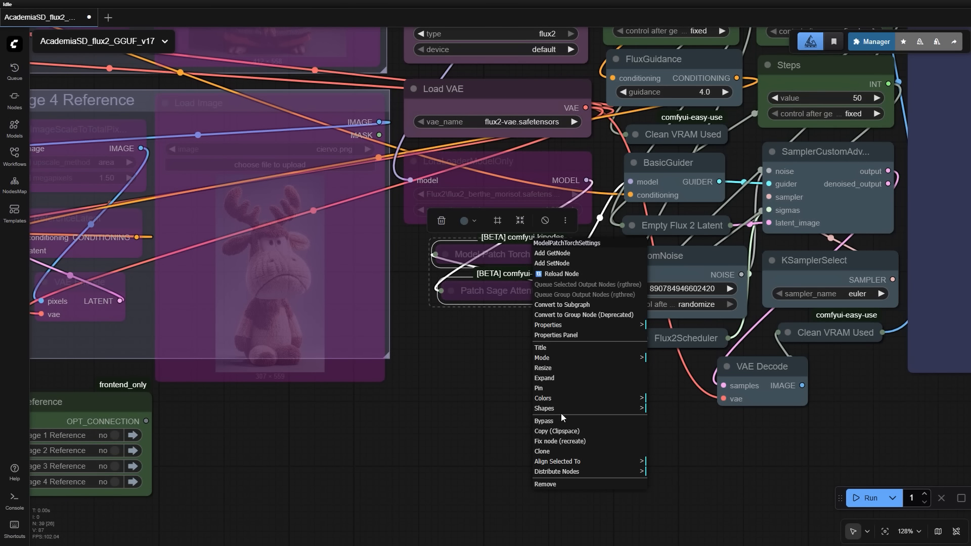
{"action": "left_click", "coordinate": [555, 425]}
Examine the positive prompt text and the width and height nodes.
{"action": "scroll", "coordinate": [587, 265], "scroll_direction": "down", "scroll_amount": 2}
{"action": "scroll", "coordinate": [586, 265], "scroll_direction": "down", "scroll_amount": 1}
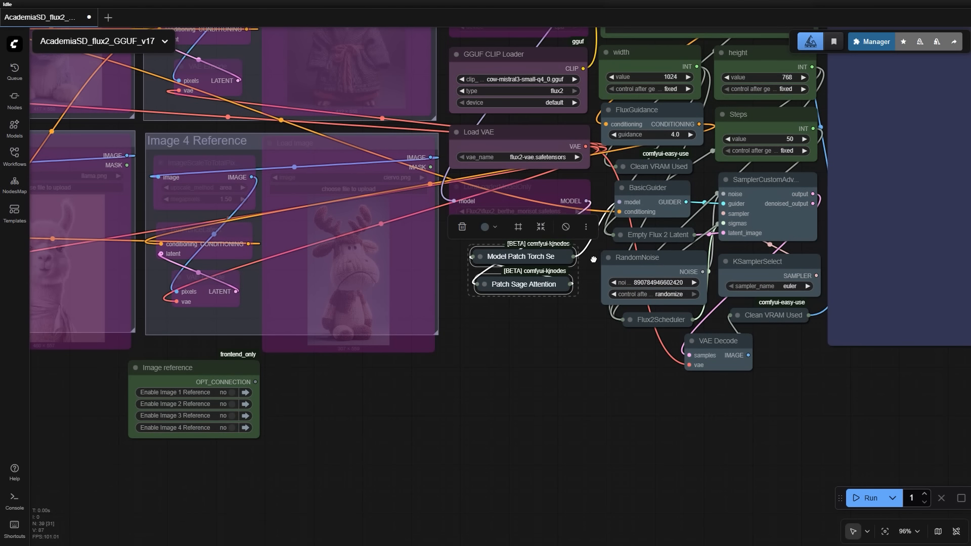
{"action": "left_click_drag", "start_coordinate": [704, 89], "coordinate": [552, 381]}
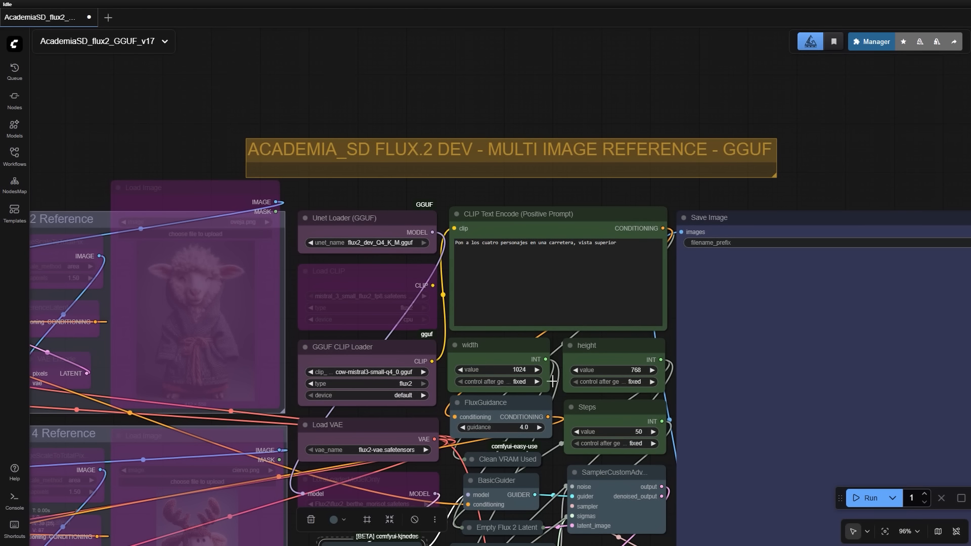
{"action": "left_click", "coordinate": [626, 256]}
{"action": "key", "text": "ctrl+a"}
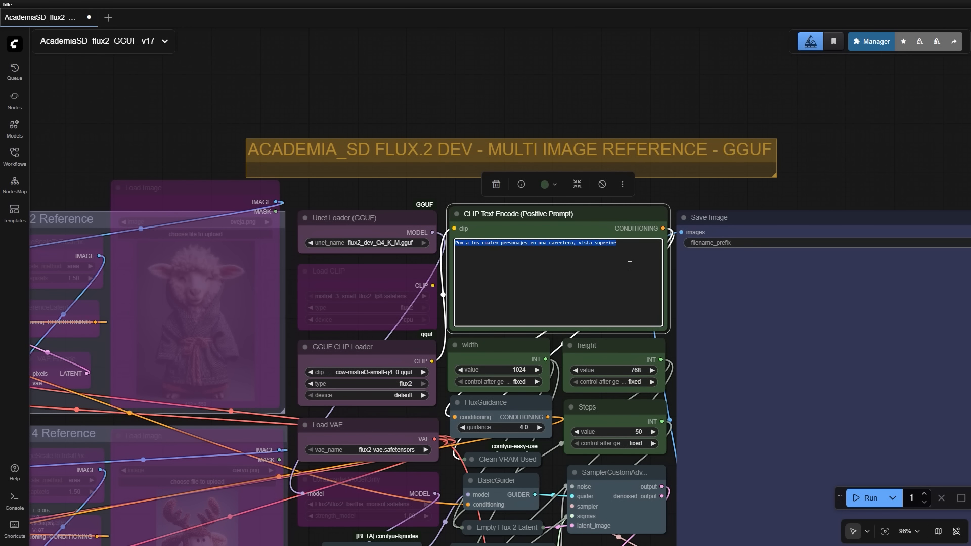
{"action": "scroll", "coordinate": [630, 265], "scroll_direction": "up", "scroll_amount": 3}
{"action": "left_click", "coordinate": [707, 181]}
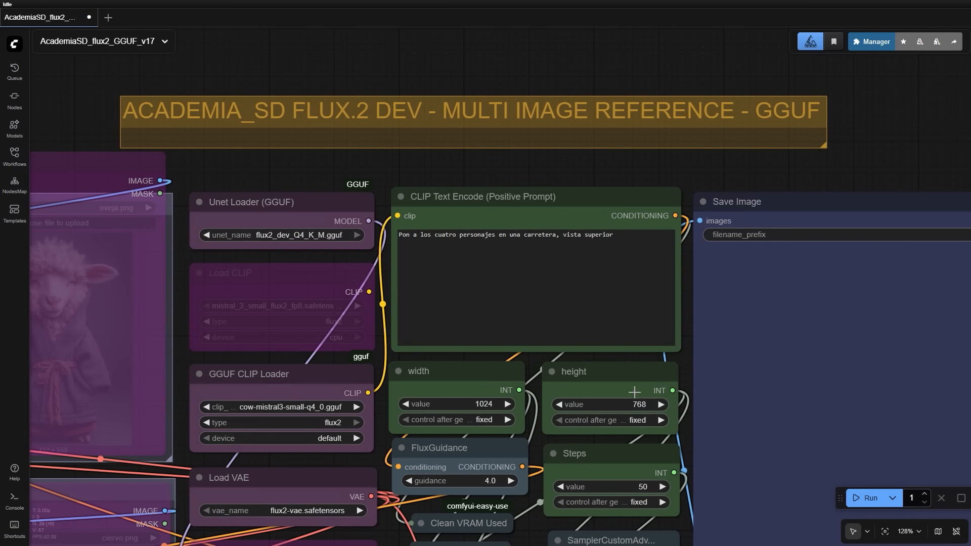
{"action": "left_click_drag", "start_coordinate": [688, 396], "coordinate": [690, 256]}
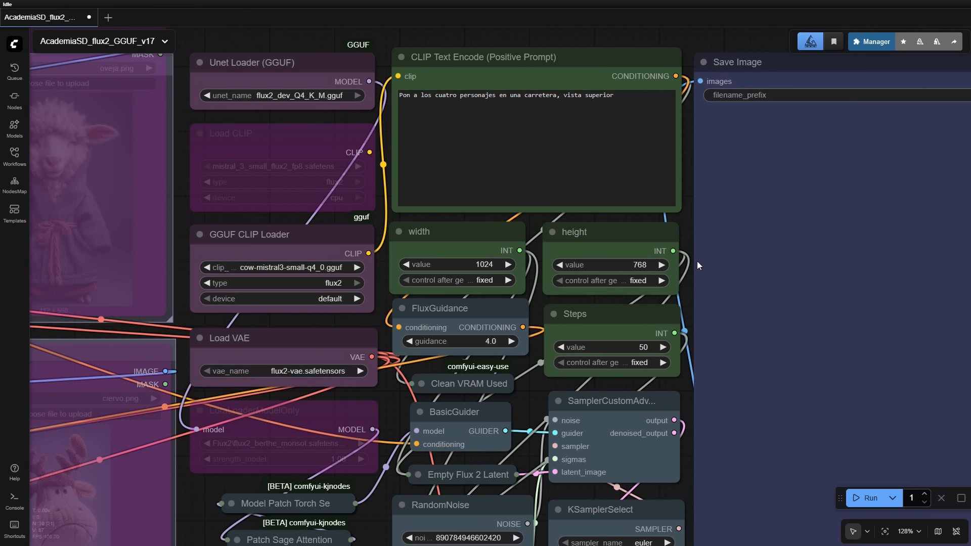
{"action": "left_click_drag", "start_coordinate": [688, 236], "coordinate": [671, 181]}
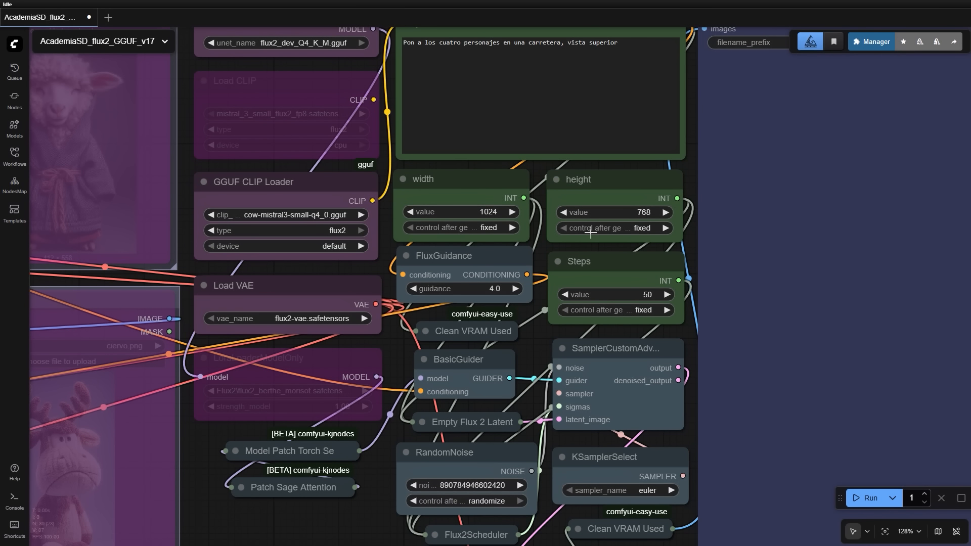
Set the value of the Steps node to 20.
{"action": "left_click_drag", "start_coordinate": [696, 350], "coordinate": [658, 284]}
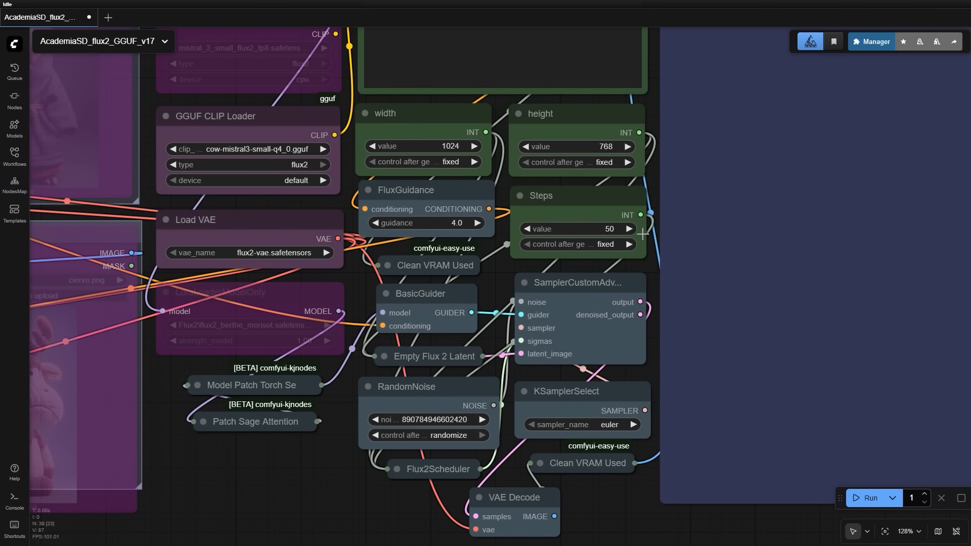
{"action": "left_click", "coordinate": [610, 229]}
{"action": "type", "text": "2"}
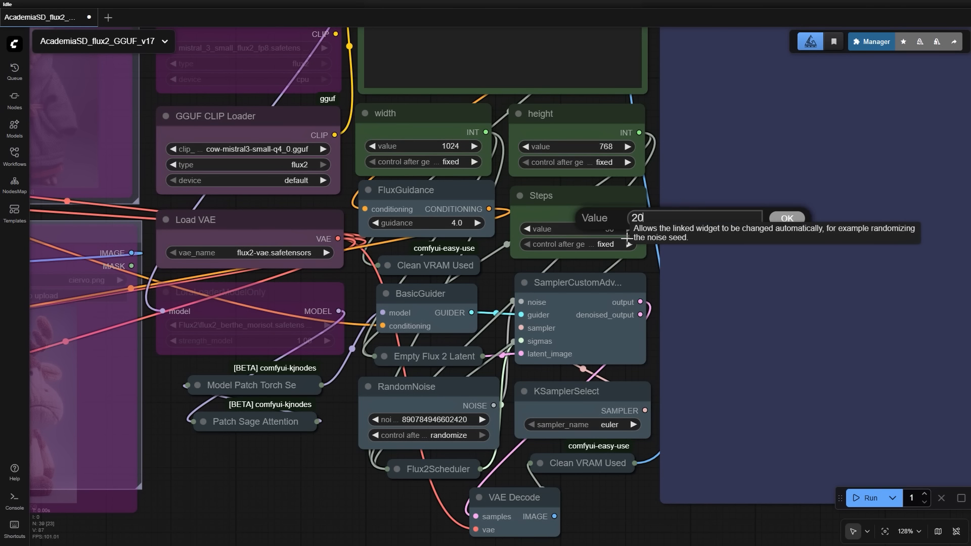
{"action": "type", "text": "0"}
{"action": "key", "text": "Return"}
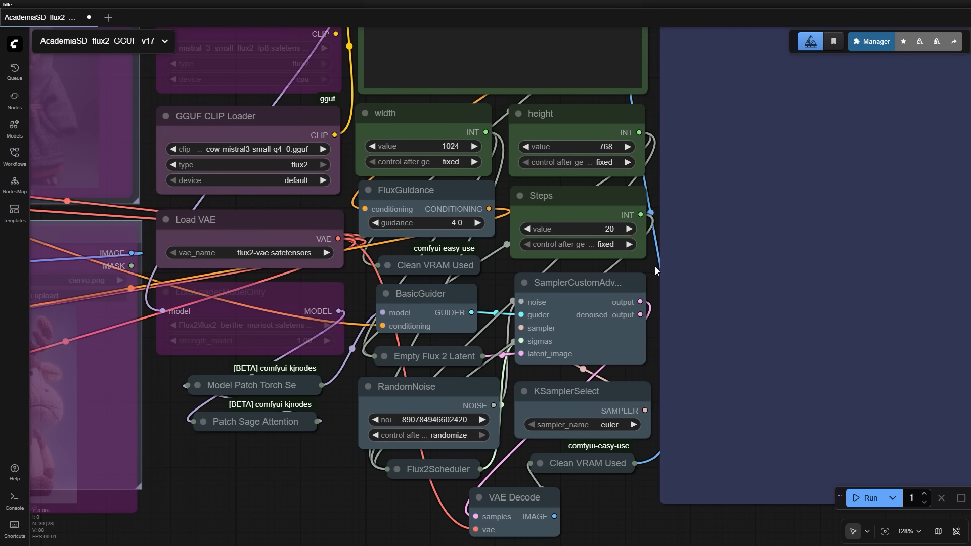
Raise the Steps value to 30.
{"action": "left_click", "coordinate": [609, 229]}
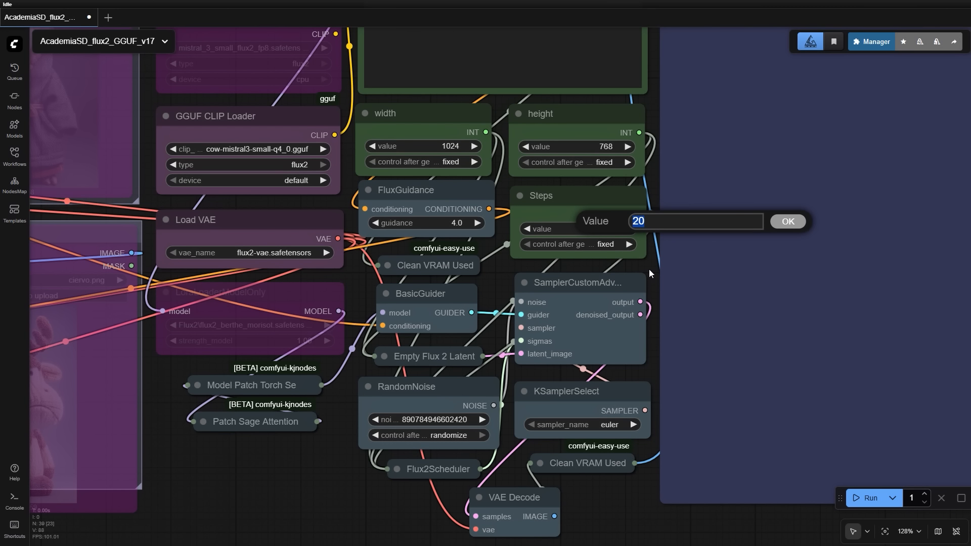
{"action": "type", "text": "30"}
{"action": "key", "text": "Return"}
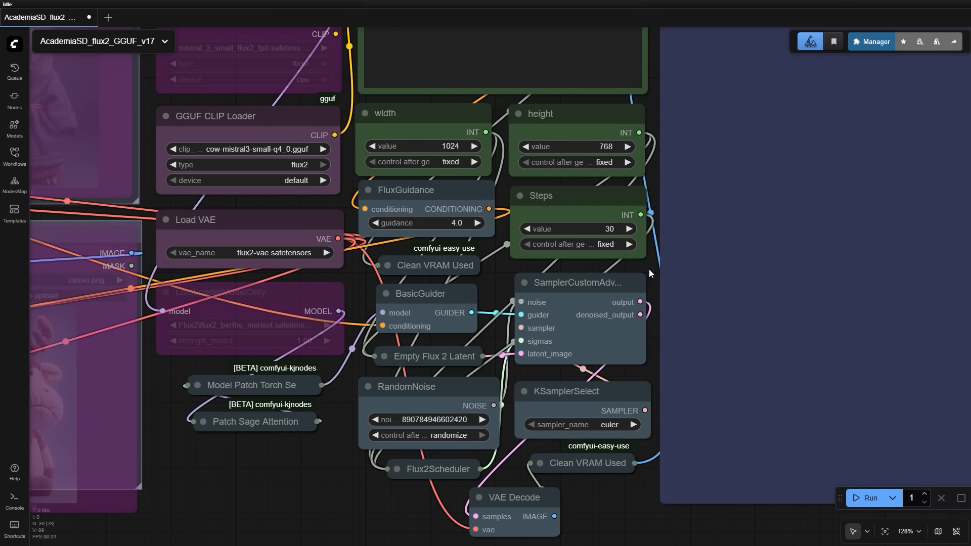
Raise the Steps value to 40.
{"action": "left_click", "coordinate": [602, 232]}
{"action": "type", "text": "4"}
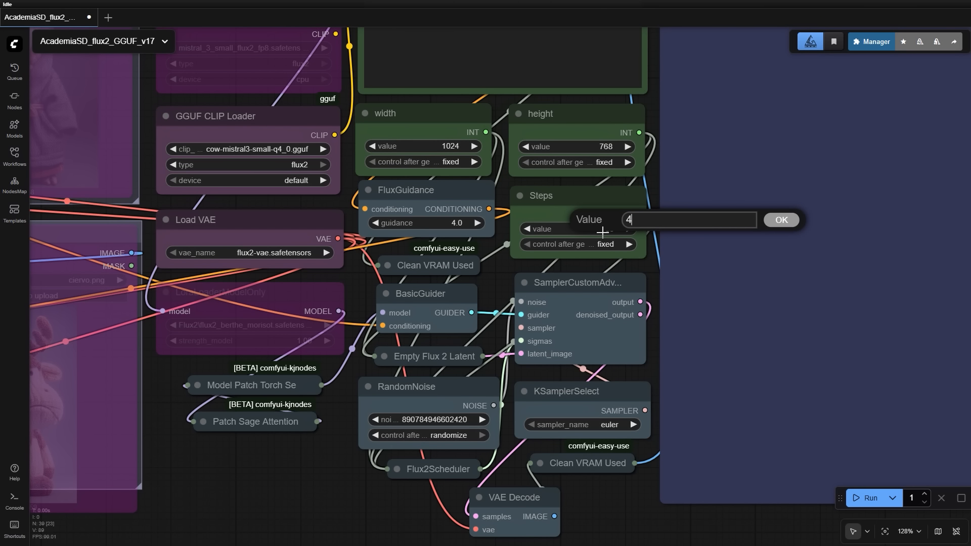
{"action": "type", "text": "0"}
{"action": "key", "text": "Return"}
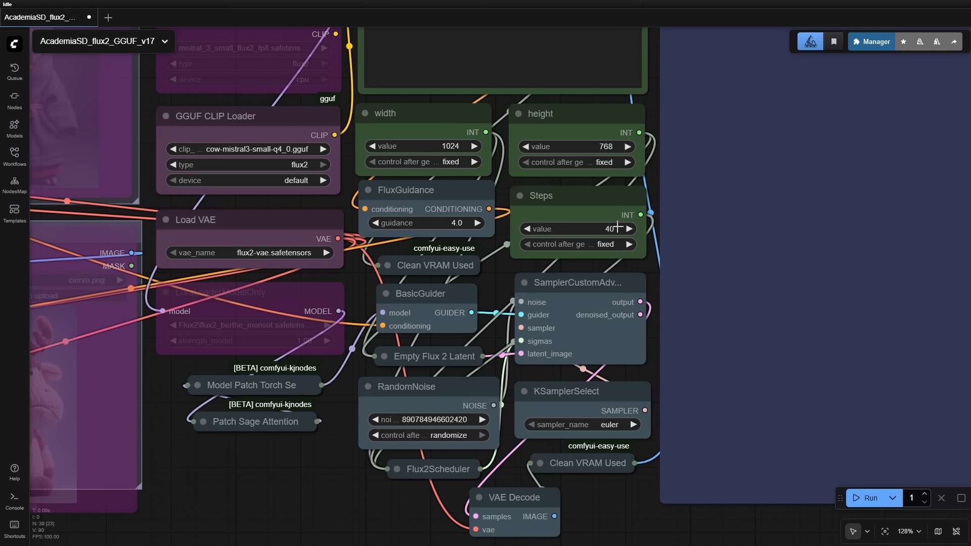
Set the value of the Steps node to 30.
{"action": "left_click", "coordinate": [618, 228]}
{"action": "type", "text": "30"}
{"action": "key", "text": "Return"}
Replace the positive prompt with the copied Magic: The Gathering card description of the Dragonborn Paladin "Kyra, Sun's Vengeance".
{"action": "scroll", "coordinate": [322, 441], "scroll_direction": "down", "scroll_amount": 4}
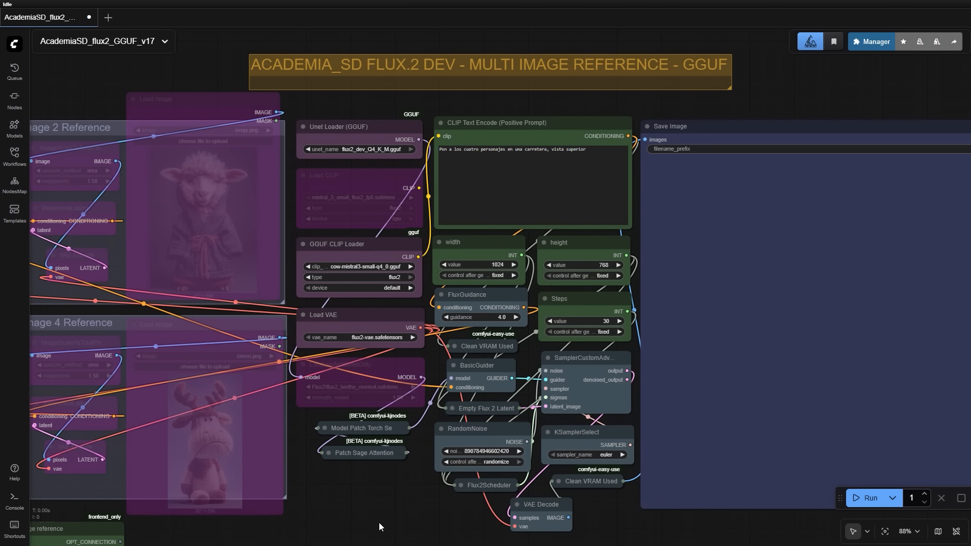
{"action": "left_click_drag", "start_coordinate": [378, 523], "coordinate": [328, 497]}
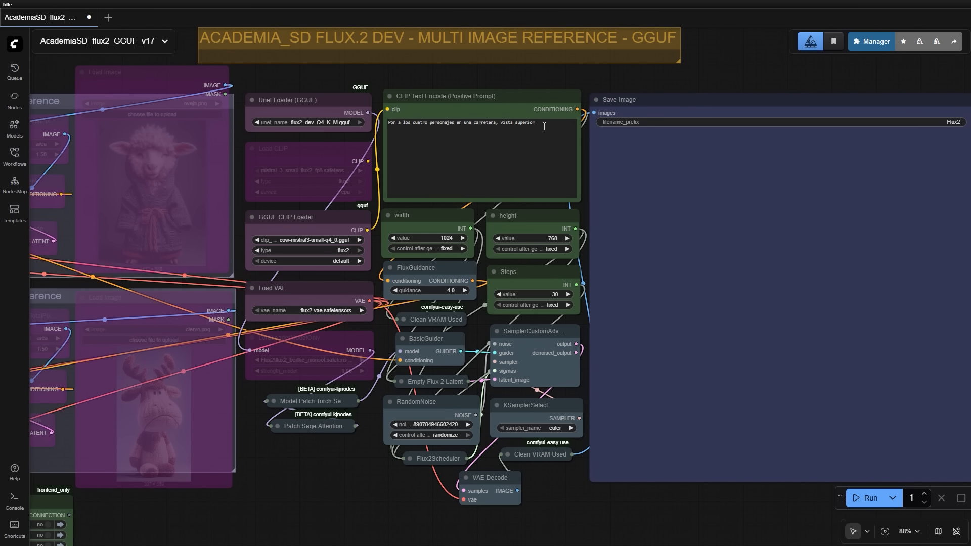
{"action": "left_click", "coordinate": [544, 127]}
{"action": "key", "text": "ctrl+a"}
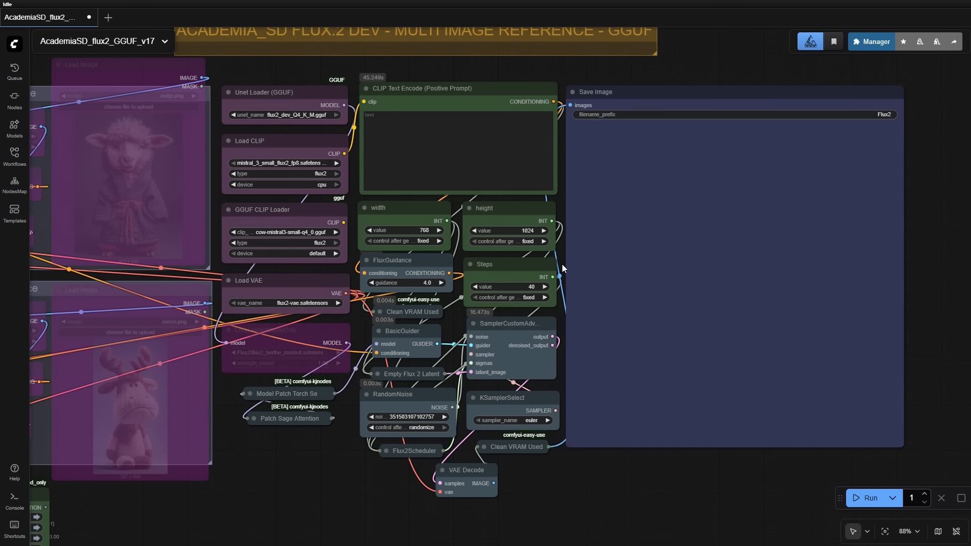
{"action": "scroll", "coordinate": [556, 237], "scroll_direction": "up", "scroll_amount": 4}
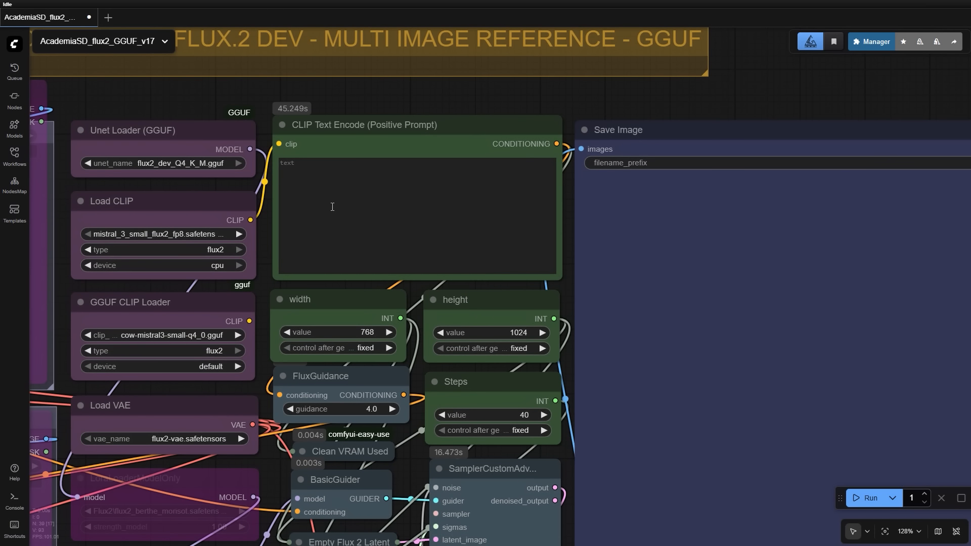
{"action": "left_click", "coordinate": [302, 172]}
{"action": "key", "text": "ctrl+v"}
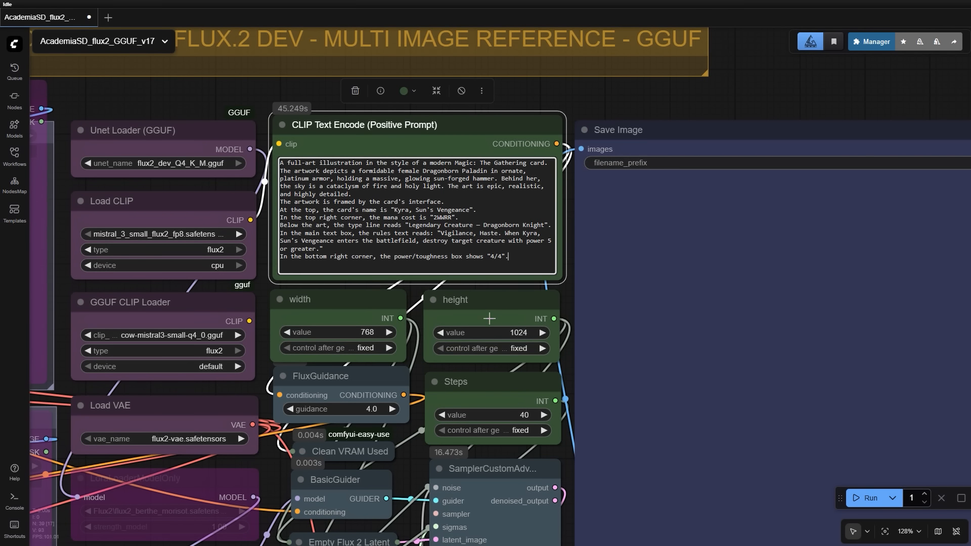
Set the Steps value to 30 and run the workflow with the Magic card prompt.
{"action": "left_click", "coordinate": [522, 420]}
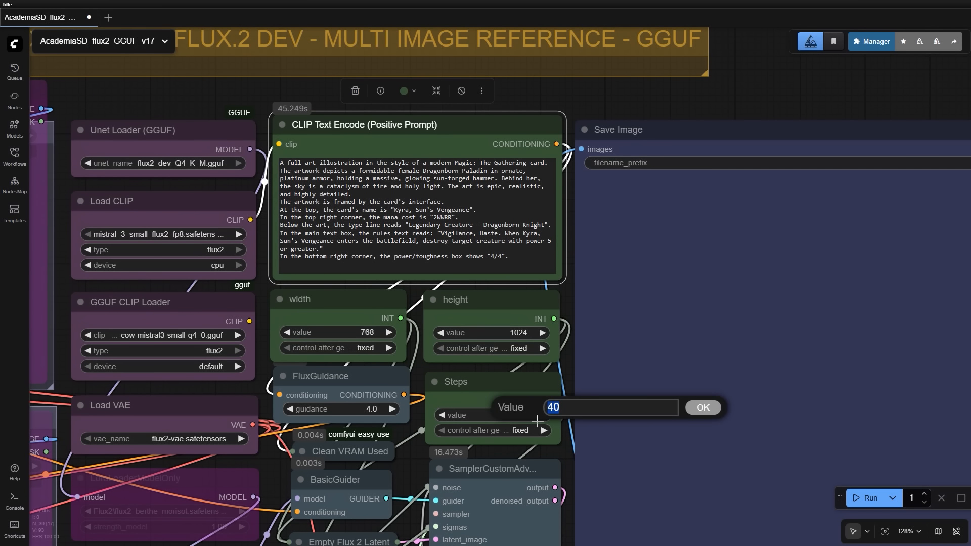
{"action": "type", "text": "30"}
{"action": "key", "text": "Return"}
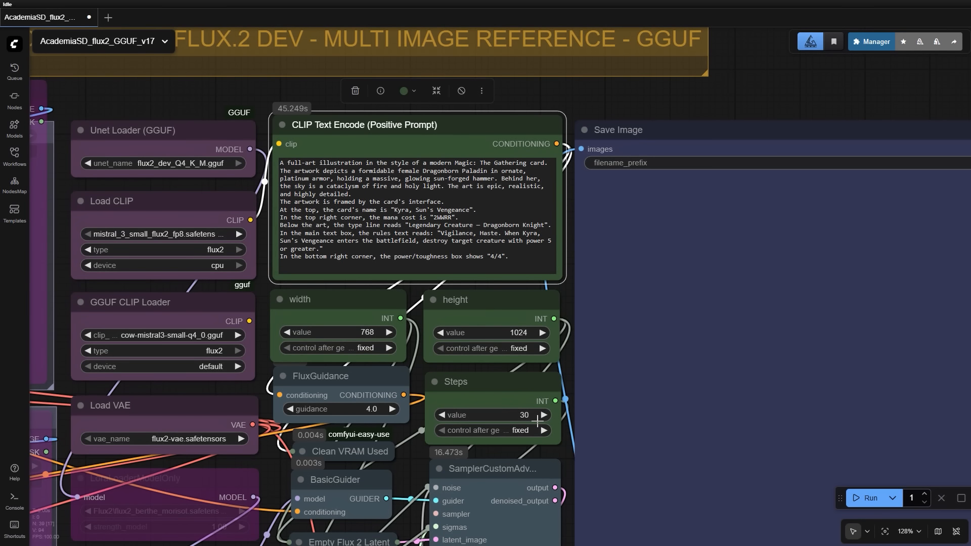
{"action": "left_click", "coordinate": [866, 499]}
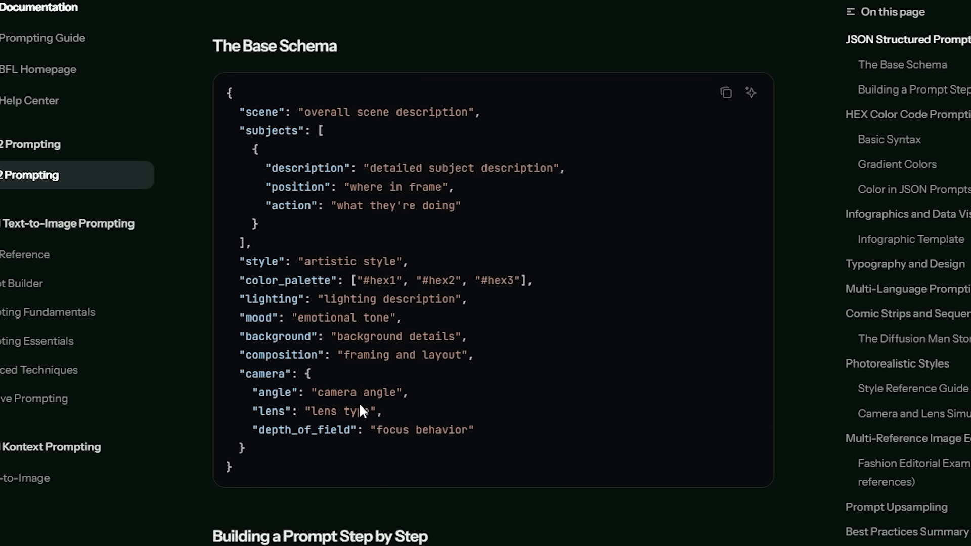
Read the JSON base schema and the step-by-step coffee mug example in the FLUX.2 prompting guide.
{"action": "scroll", "coordinate": [177, 473], "scroll_direction": "down", "scroll_amount": 10}
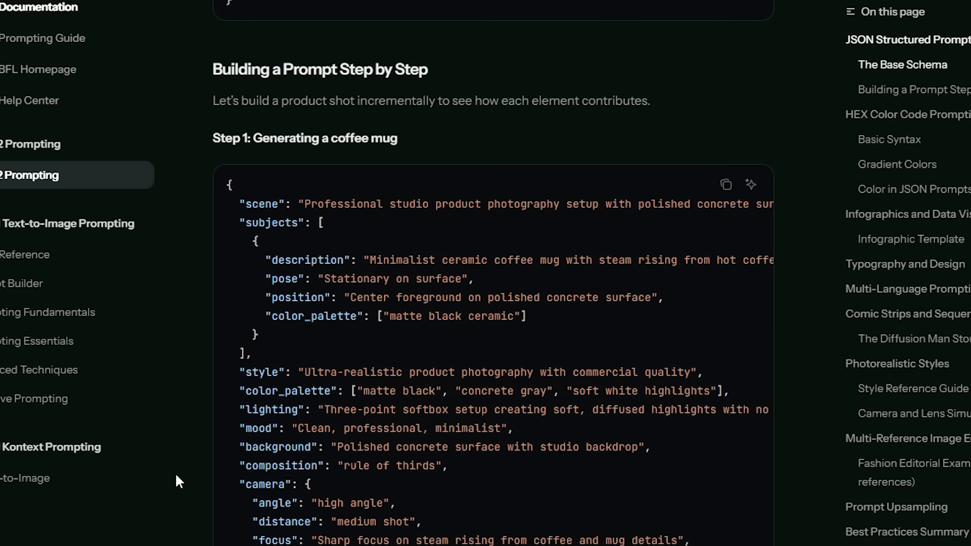
{"action": "left_click_drag", "start_coordinate": [283, 545], "coordinate": [253, 116]}
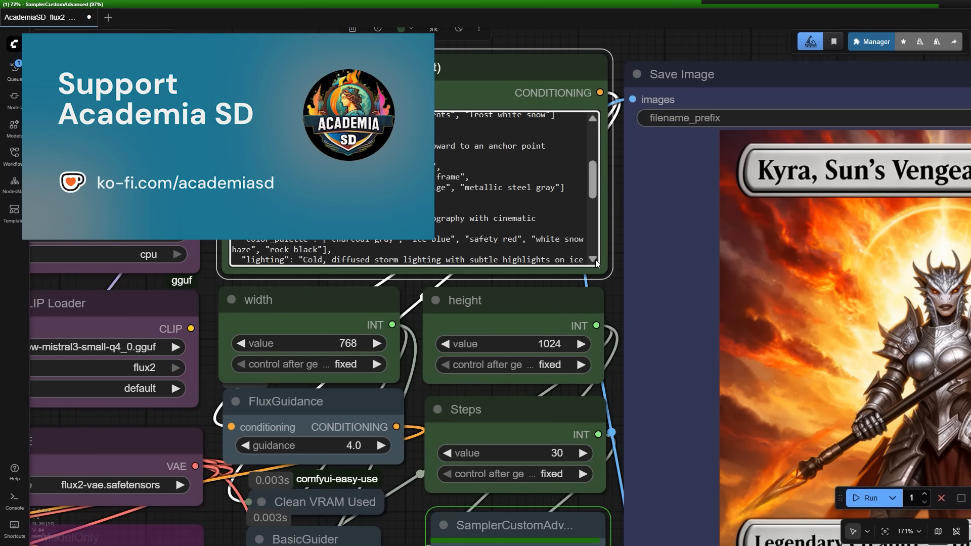
Read through the JSON-structured mountaineer prompt in the positive prompt node, down to its camera settings.
{"action": "scroll", "coordinate": [596, 260], "scroll_direction": "down", "scroll_amount": 2}
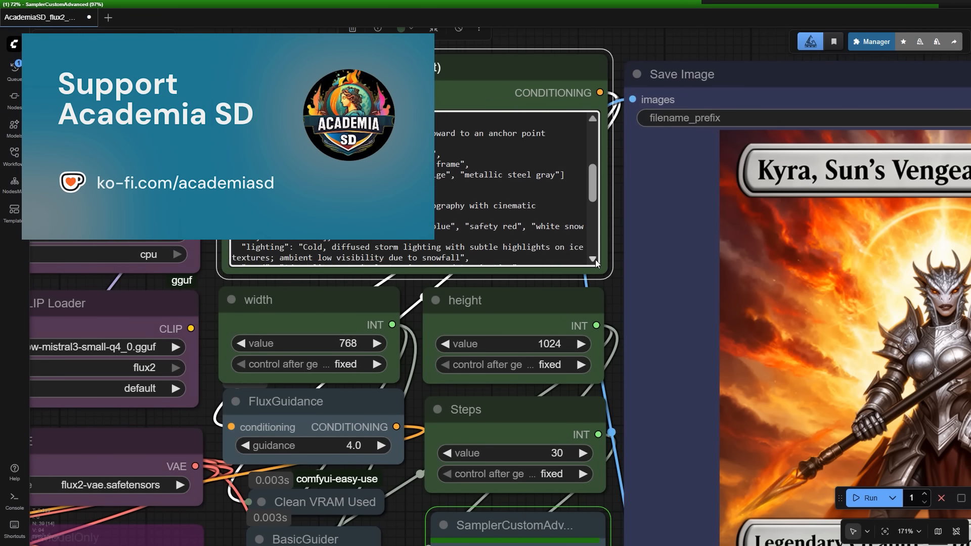
{"action": "scroll", "coordinate": [596, 259], "scroll_direction": "down", "scroll_amount": 3}
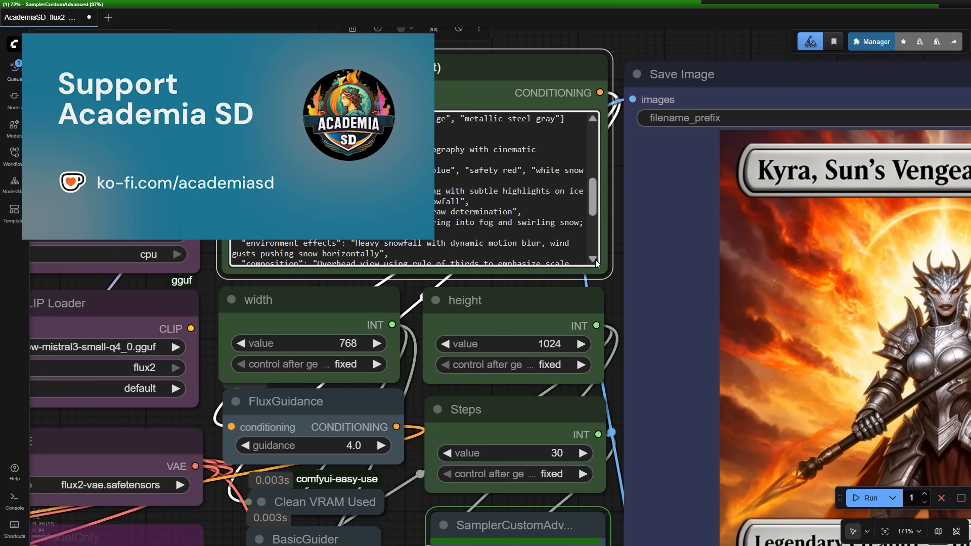
{"action": "scroll", "coordinate": [596, 260], "scroll_direction": "down", "scroll_amount": 3}
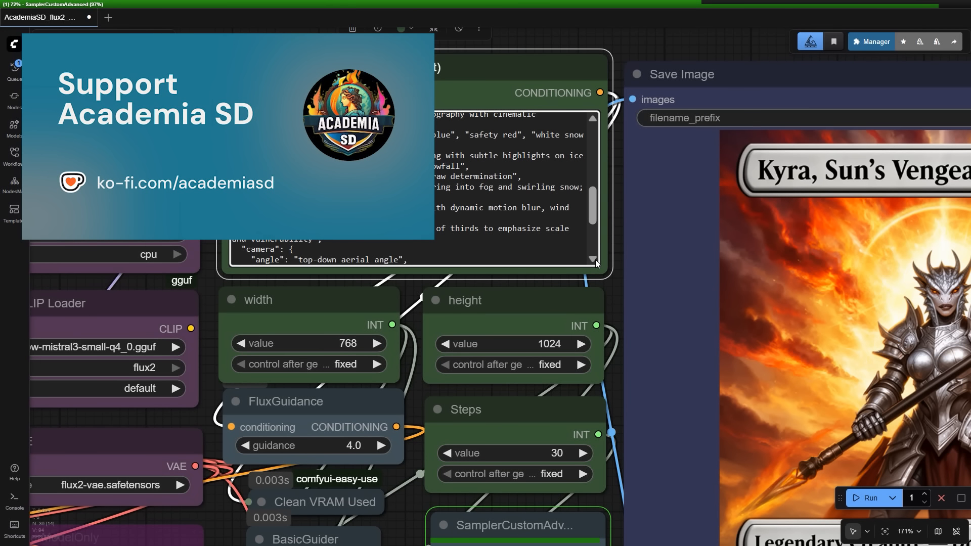
{"action": "scroll", "coordinate": [596, 259], "scroll_direction": "down", "scroll_amount": 2}
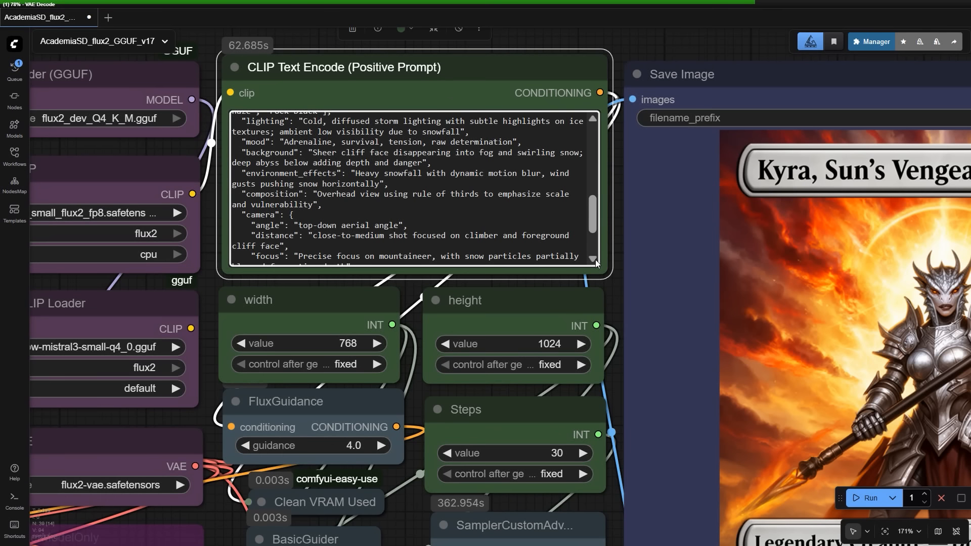
{"action": "scroll", "coordinate": [596, 259], "scroll_direction": "down", "scroll_amount": 3}
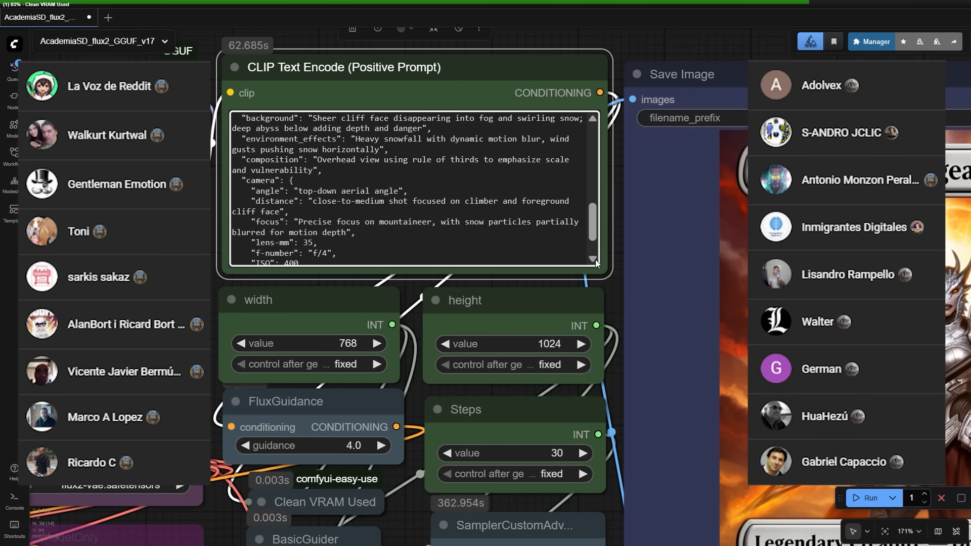
{"action": "scroll", "coordinate": [594, 264], "scroll_direction": "down", "scroll_amount": 2}
{"action": "scroll", "coordinate": [606, 298], "scroll_direction": "down", "scroll_amount": 4}
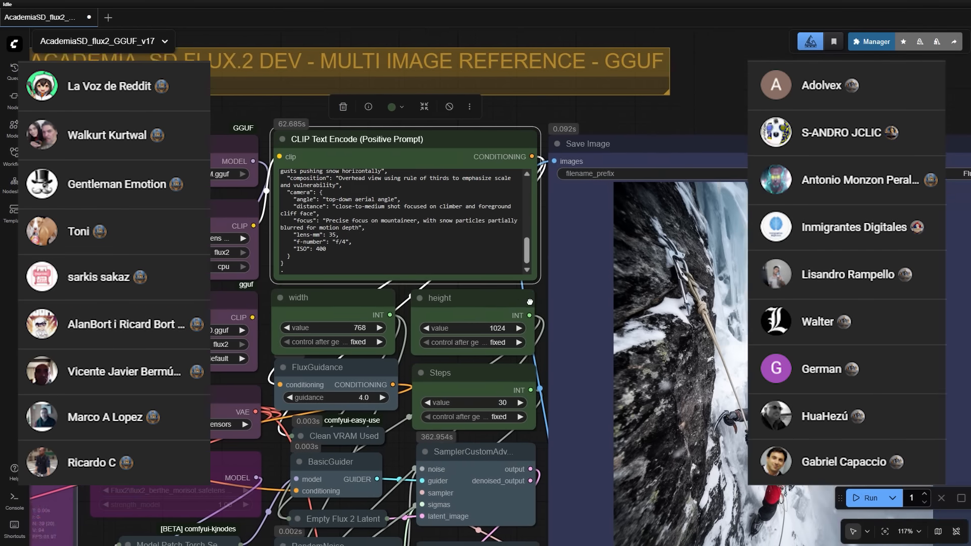
Examine the generated ice climber image in the Save Image node up close.
{"action": "left_click_drag", "start_coordinate": [609, 302], "coordinate": [397, 172]}
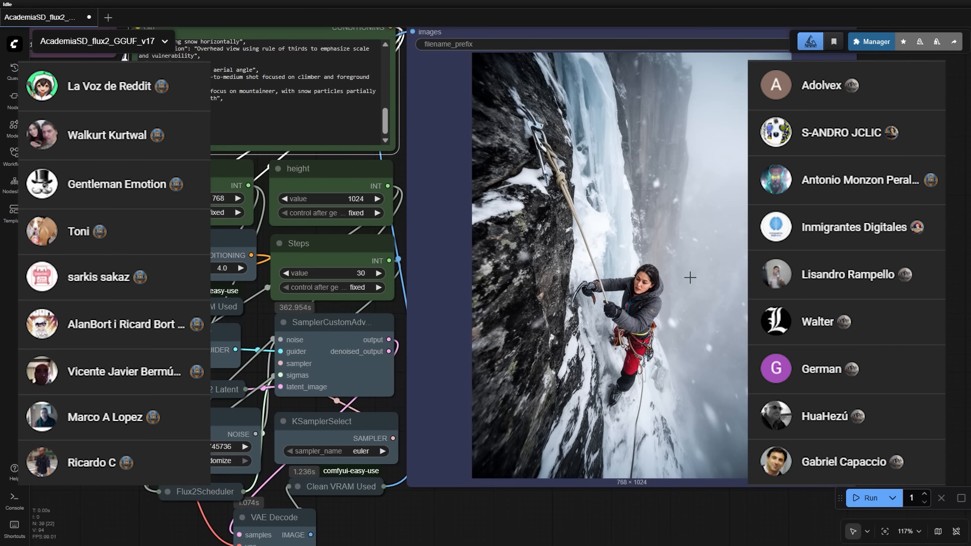
{"action": "scroll", "coordinate": [709, 280], "scroll_direction": "up", "scroll_amount": 5}
{"action": "scroll", "coordinate": [728, 275], "scroll_direction": "down", "scroll_amount": 5}
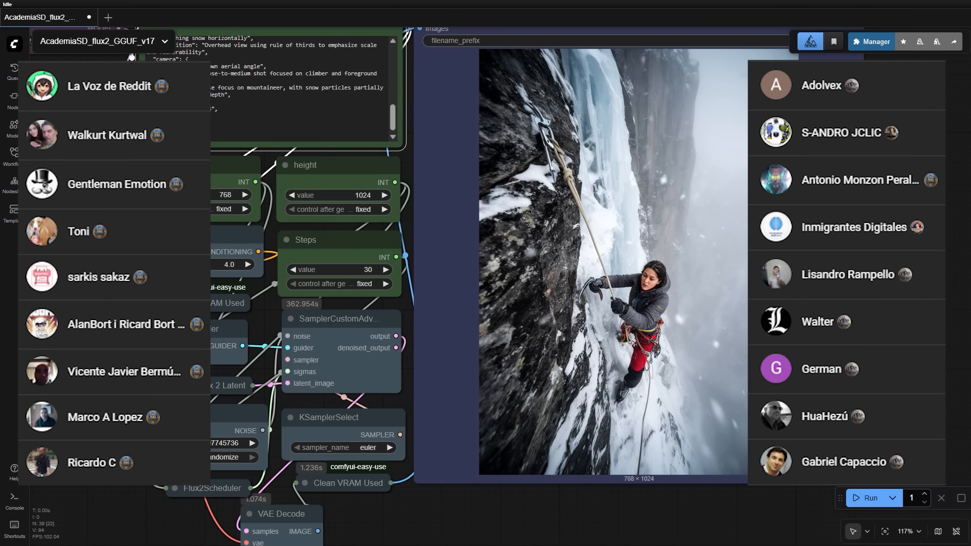
{"action": "left_click_drag", "start_coordinate": [890, 283], "coordinate": [891, 323]}
{"action": "scroll", "coordinate": [891, 322], "scroll_direction": "down", "scroll_amount": 5}
Enable the Image 1, 2, 3 and 4 references in the Image reference node.
{"action": "left_click_drag", "start_coordinate": [349, 454], "coordinate": [494, 276]}
{"action": "scroll", "coordinate": [503, 466], "scroll_direction": "up", "scroll_amount": 2}
{"action": "scroll", "coordinate": [496, 271], "scroll_direction": "up", "scroll_amount": 6}
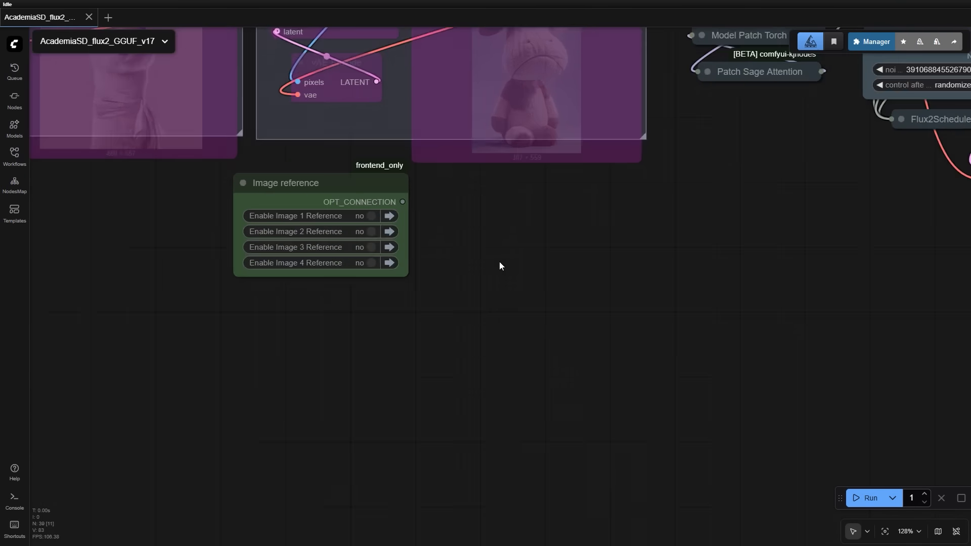
{"action": "scroll", "coordinate": [472, 245], "scroll_direction": "down", "scroll_amount": 9}
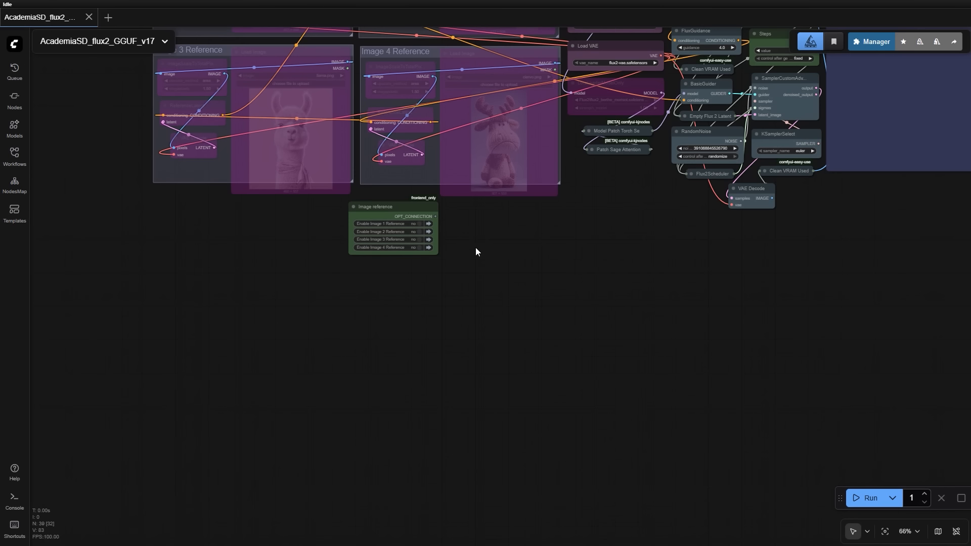
{"action": "left_click_drag", "start_coordinate": [472, 252], "coordinate": [490, 379]}
{"action": "left_click", "coordinate": [424, 356]}
{"action": "left_click", "coordinate": [423, 364]}
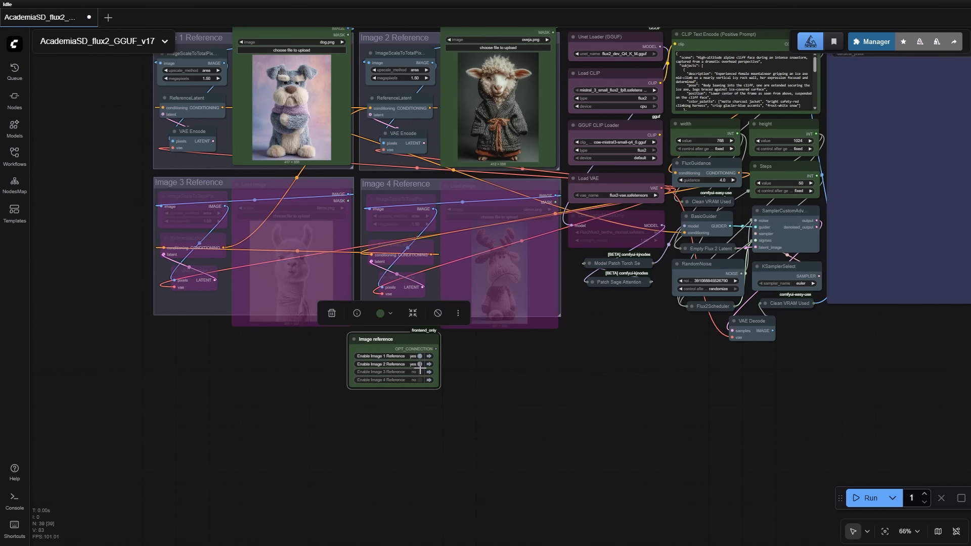
{"action": "left_click", "coordinate": [422, 372]}
{"action": "left_click", "coordinate": [421, 380]}
Switch all four image references off again.
{"action": "left_click", "coordinate": [420, 371]}
{"action": "left_click", "coordinate": [420, 380]}
{"action": "left_click", "coordinate": [420, 356]}
{"action": "left_click", "coordinate": [420, 365]}
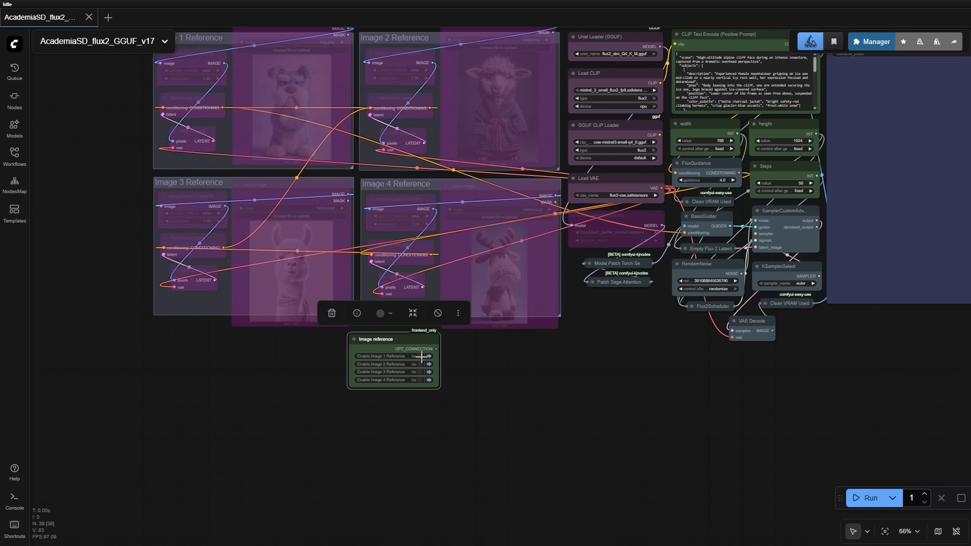
Turn on the image references one by one, from Image 1 to Image 4.
{"action": "left_click", "coordinate": [420, 357]}
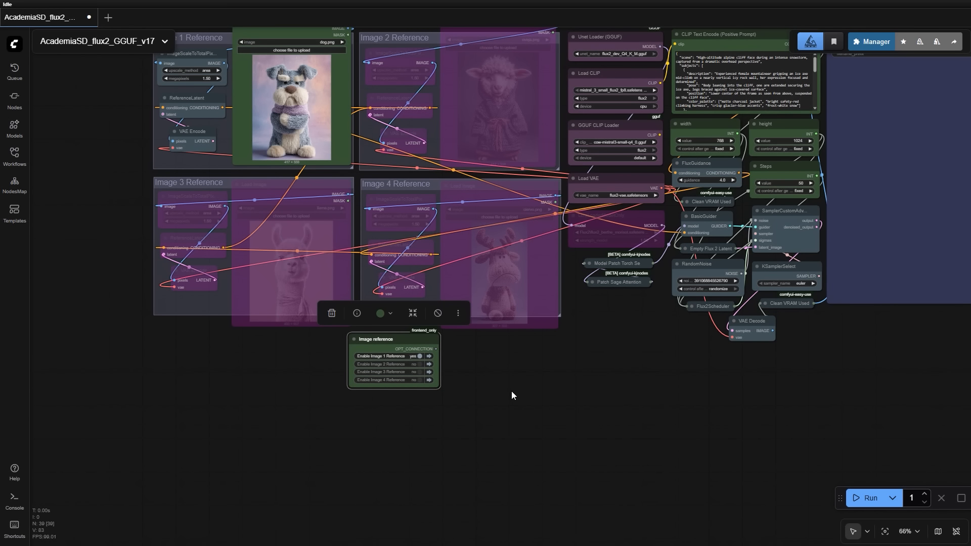
{"action": "left_click", "coordinate": [419, 364]}
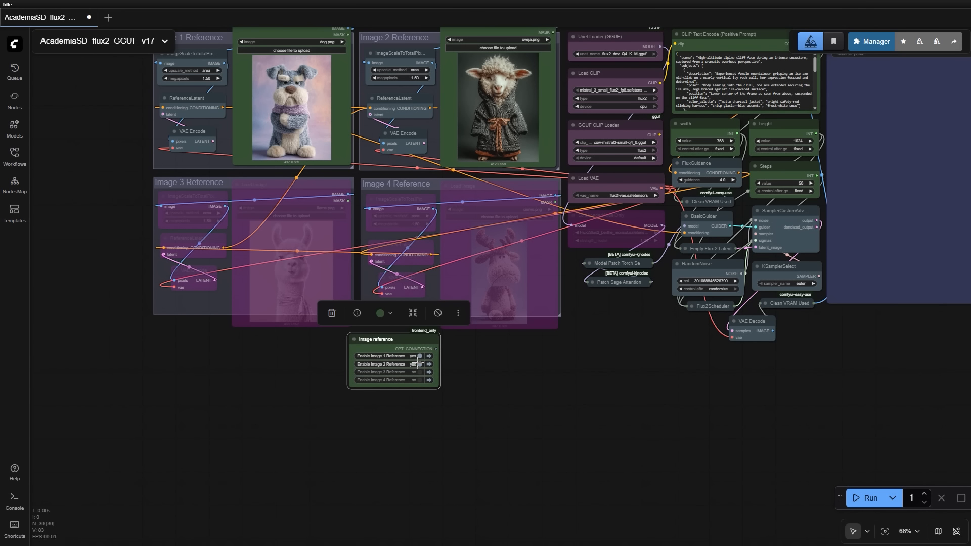
{"action": "left_click", "coordinate": [419, 372]}
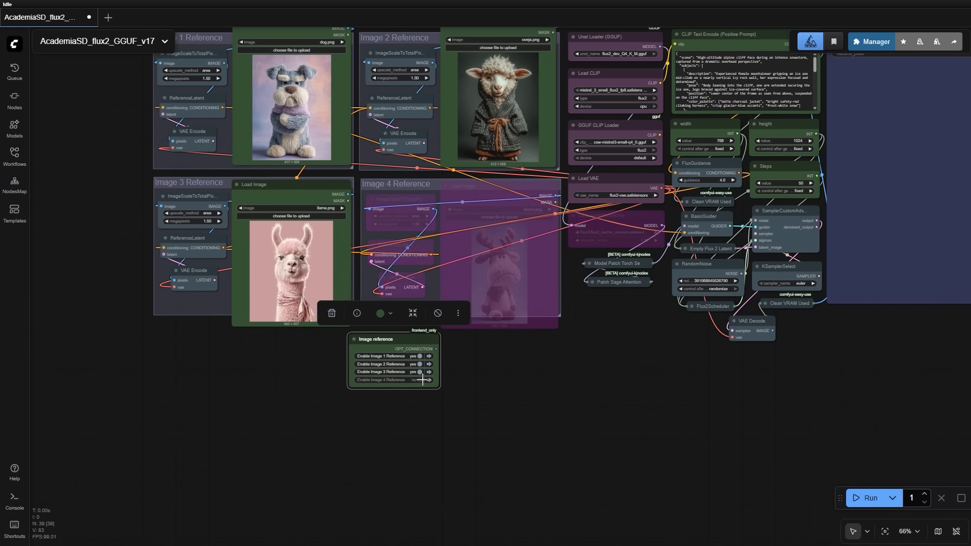
{"action": "left_click", "coordinate": [420, 380]}
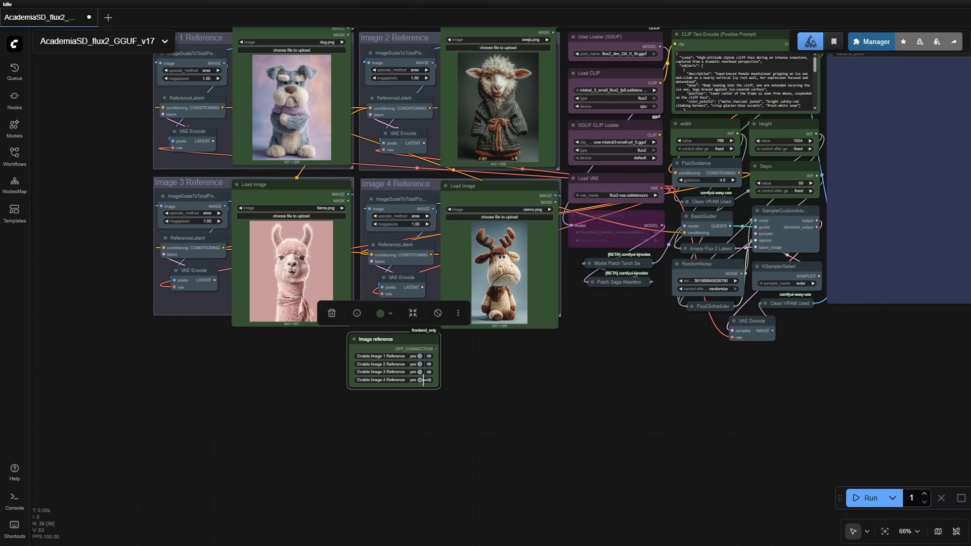
Disable the Image 4, 3 and 2 references, keeping only the Image 1 reference enabled.
{"action": "scroll", "coordinate": [513, 371], "scroll_direction": "up", "scroll_amount": 1}
{"action": "left_click", "coordinate": [428, 388]}
{"action": "left_click", "coordinate": [422, 379]}
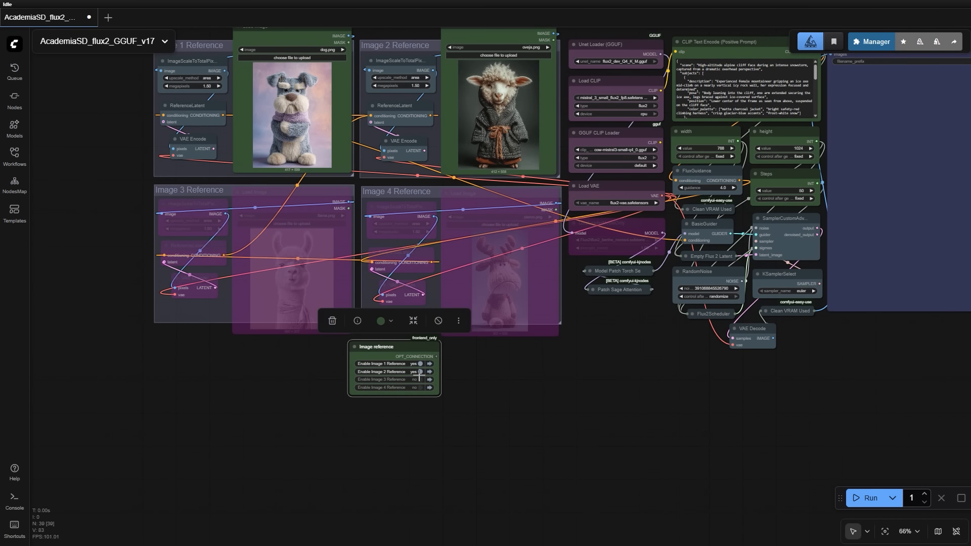
{"action": "left_click", "coordinate": [421, 372]}
Load chica.png from the Descargas folder as the Image 1 Reference picture.
{"action": "left_click_drag", "start_coordinate": [121, 108], "coordinate": [125, 213]}
{"action": "scroll", "coordinate": [123, 225], "scroll_direction": "up", "scroll_amount": 2}
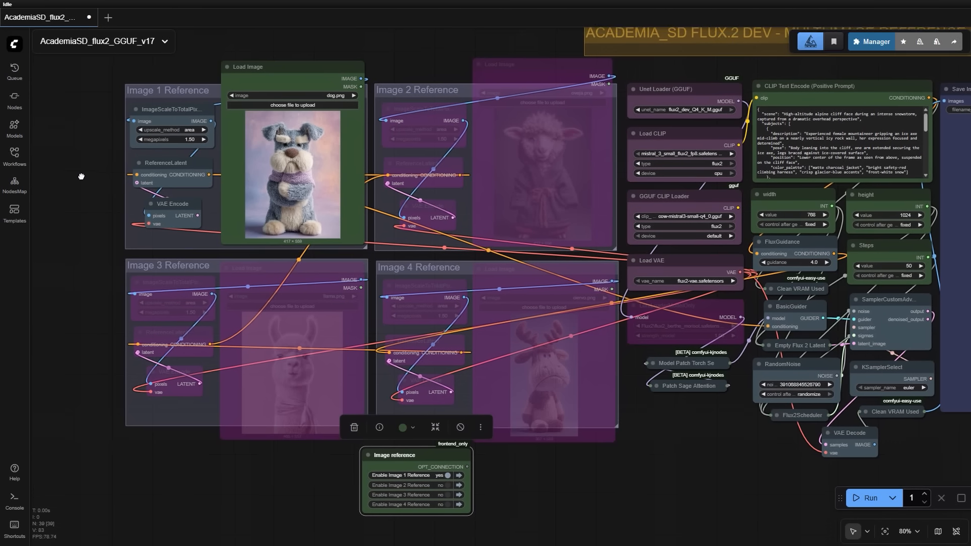
{"action": "left_click", "coordinate": [303, 108]}
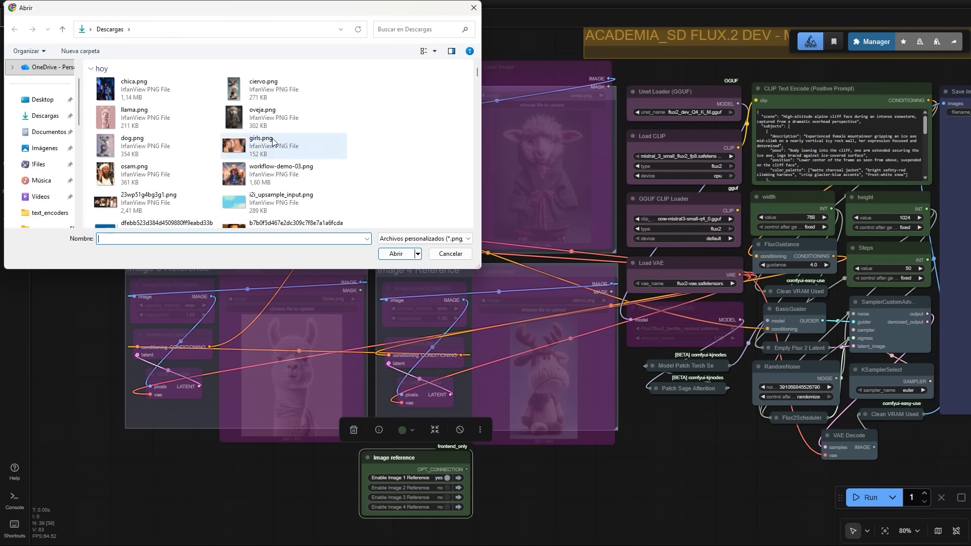
{"action": "left_click", "coordinate": [120, 91]}
{"action": "left_click", "coordinate": [397, 253]}
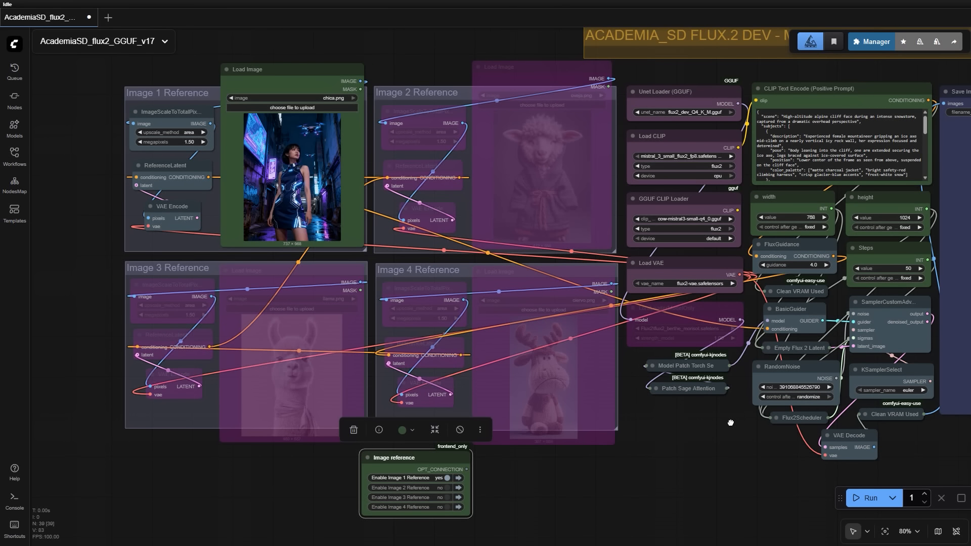
Replace the positive prompt with the description of the smiling woman making a peace sign, without the stray opening brace.
{"action": "left_click_drag", "start_coordinate": [731, 423], "coordinate": [605, 427]}
{"action": "left_click", "coordinate": [642, 93]}
{"action": "key", "text": "ctrl+a"}
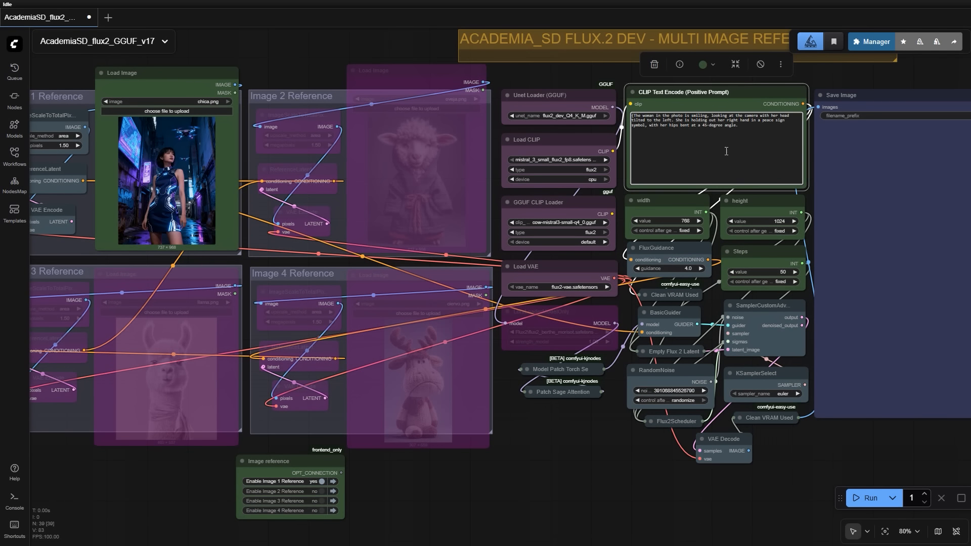
{"action": "key", "text": "ctrl+a"}
{"action": "scroll", "coordinate": [718, 134], "scroll_direction": "up", "scroll_amount": 8}
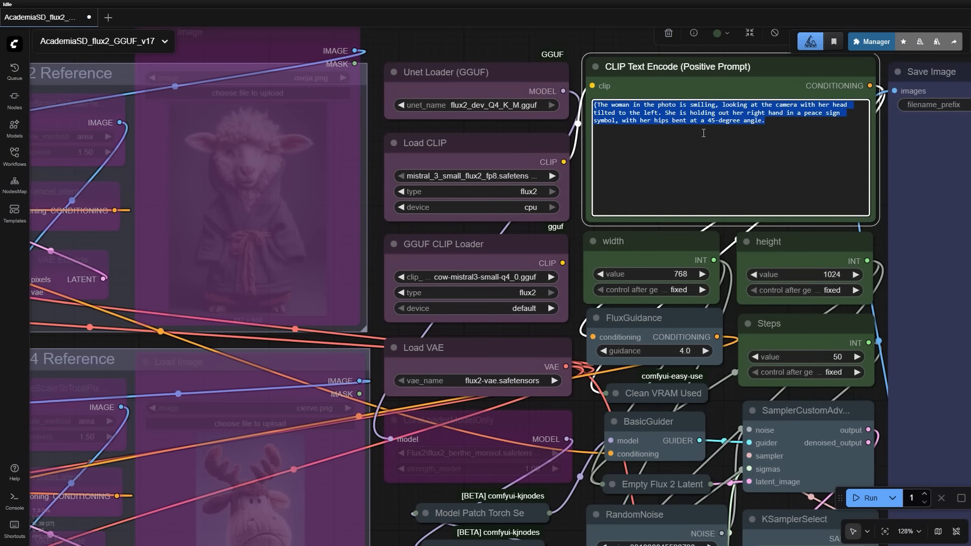
{"action": "left_click", "coordinate": [561, 104]}
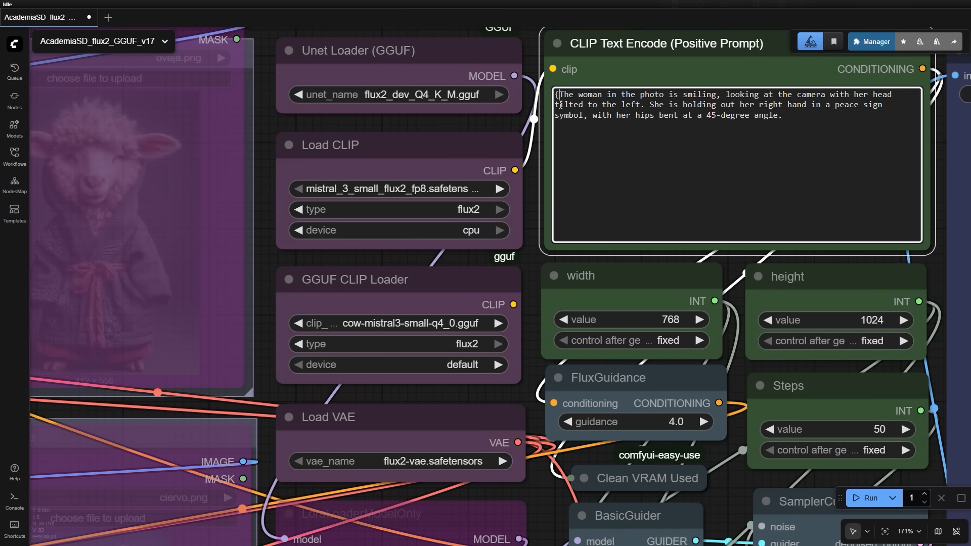
{"action": "key", "text": "ctrl+Home"}
{"action": "key", "text": "Delete"}
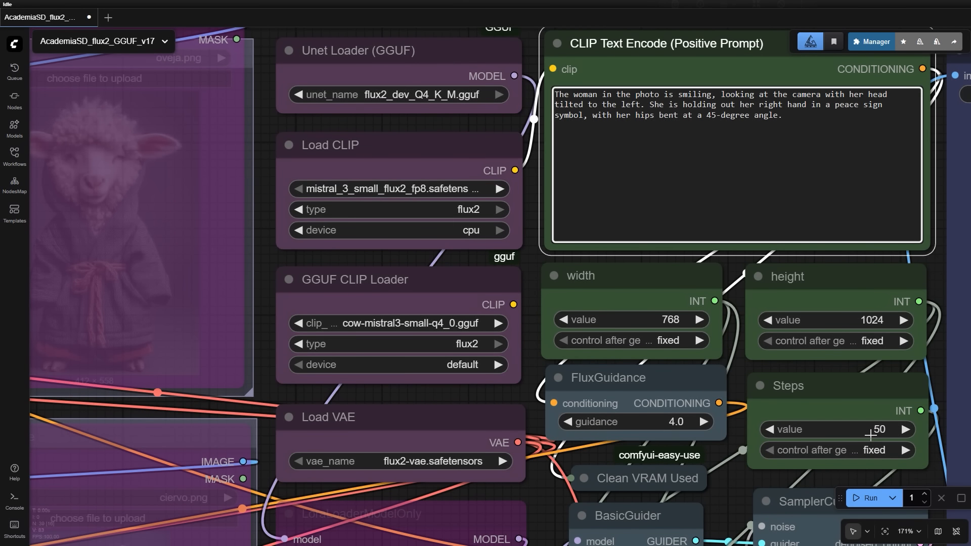
Set the Steps value to 40 and run the workflow with the single reference image.
{"action": "left_click_drag", "start_coordinate": [871, 436], "coordinate": [889, 432]}
{"action": "left_click", "coordinate": [889, 432]}
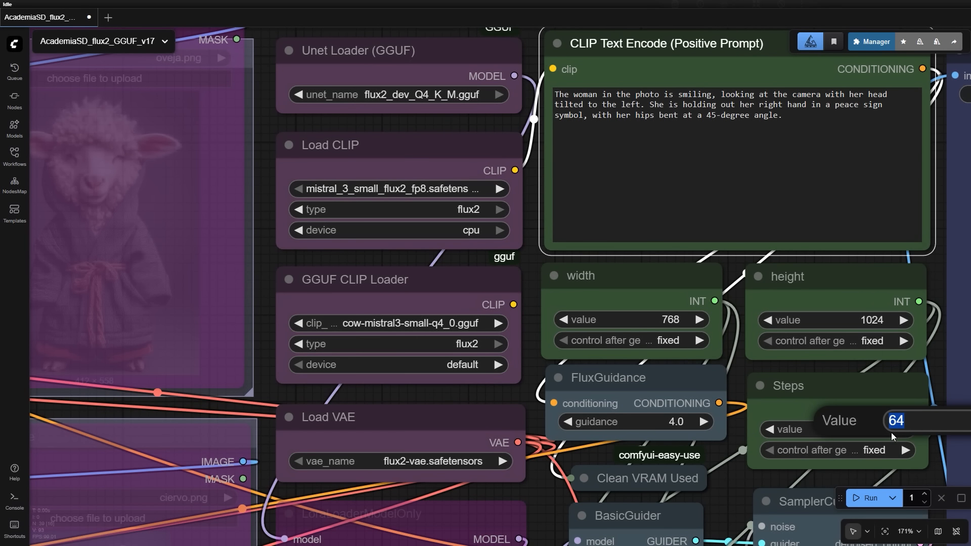
{"action": "type", "text": "40"}
{"action": "key", "text": "Return"}
{"action": "scroll", "coordinate": [733, 452], "scroll_direction": "down", "scroll_amount": 5}
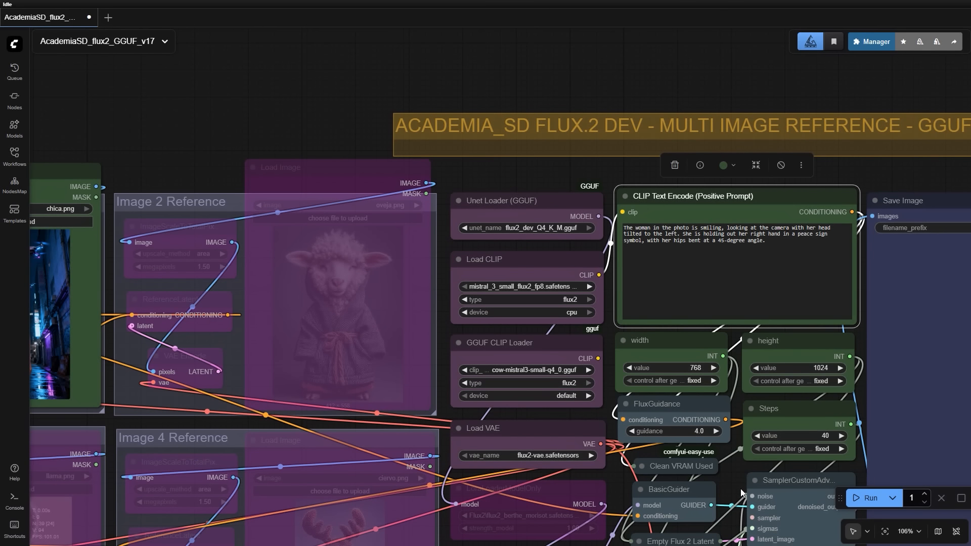
{"action": "left_click_drag", "start_coordinate": [741, 488], "coordinate": [736, 318]}
{"action": "scroll", "coordinate": [733, 329], "scroll_direction": "down", "scroll_amount": 4}
{"action": "mouse_move", "coordinate": [568, 447]}
{"action": "left_mouse_down"}
{"action": "mouse_move", "coordinate": [577, 465]}
{"action": "mouse_move", "coordinate": [561, 464]}
{"action": "left_mouse_up"}
{"action": "left_click", "coordinate": [870, 498]}
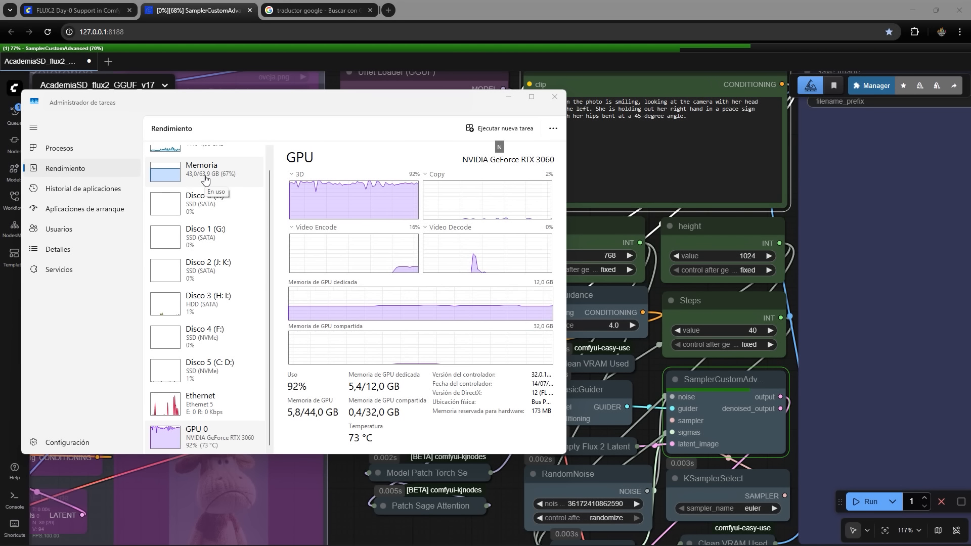
Check the memory and GPU 0 performance in Task Manager while the image generates.
{"action": "left_click", "coordinate": [205, 181]}
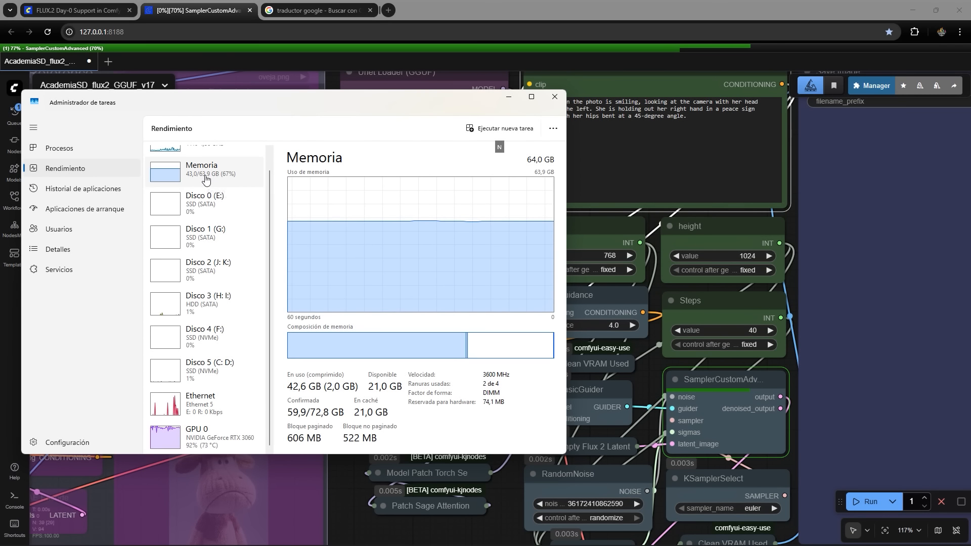
{"action": "left_click", "coordinate": [217, 438]}
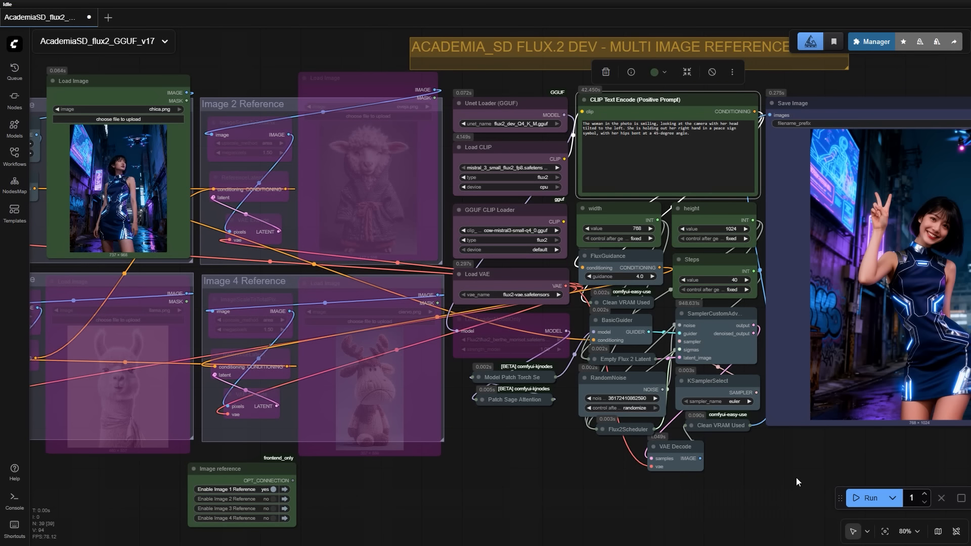
Examine the generated image of the woman making the peace sign up close.
{"action": "left_click_drag", "start_coordinate": [833, 458], "coordinate": [578, 469]}
{"action": "scroll", "coordinate": [599, 469], "scroll_direction": "up", "scroll_amount": 3}
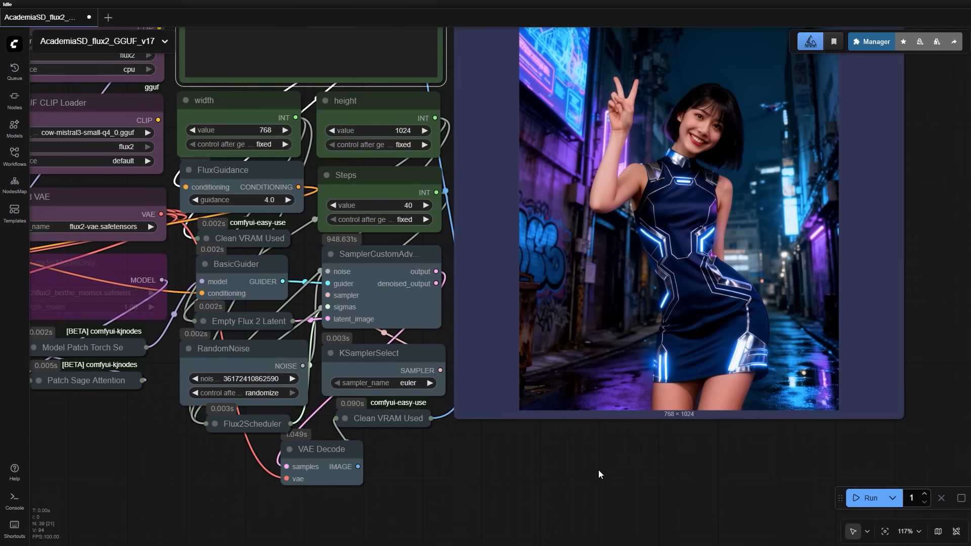
Examine the boxing-glove recolouring example, including its two reference images, positive prompt and generated image.
{"action": "scroll", "coordinate": [632, 470], "scroll_direction": "down", "scroll_amount": 4}
{"action": "left_click_drag", "start_coordinate": [646, 147], "coordinate": [560, 159]}
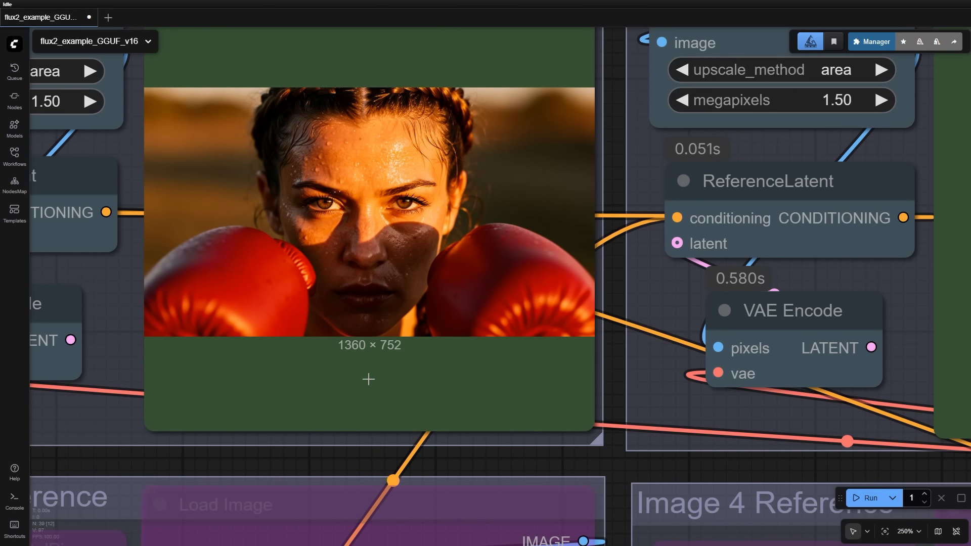
{"action": "scroll", "coordinate": [488, 286], "scroll_direction": "down", "scroll_amount": 5}
{"action": "left_click_drag", "start_coordinate": [791, 403], "coordinate": [544, 426]}
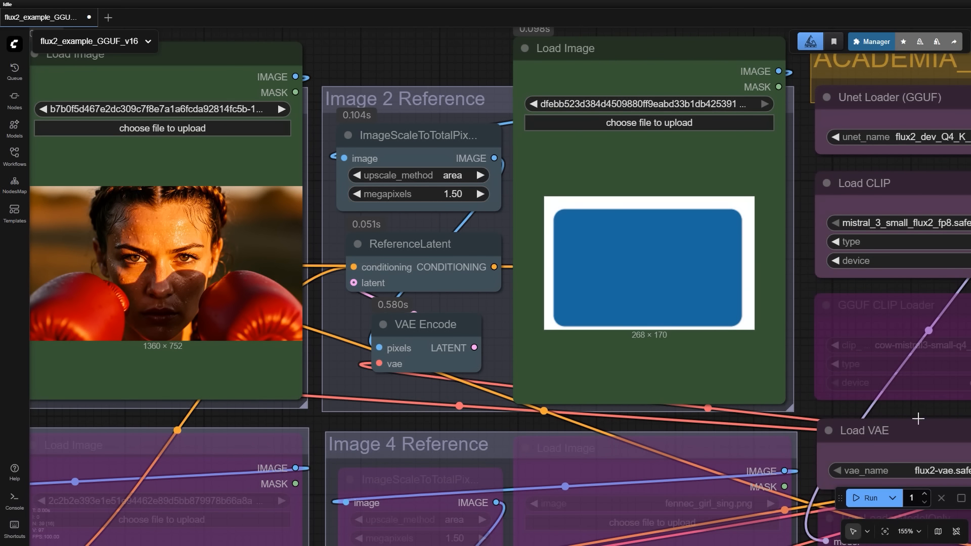
{"action": "left_click_drag", "start_coordinate": [918, 419], "coordinate": [437, 472]}
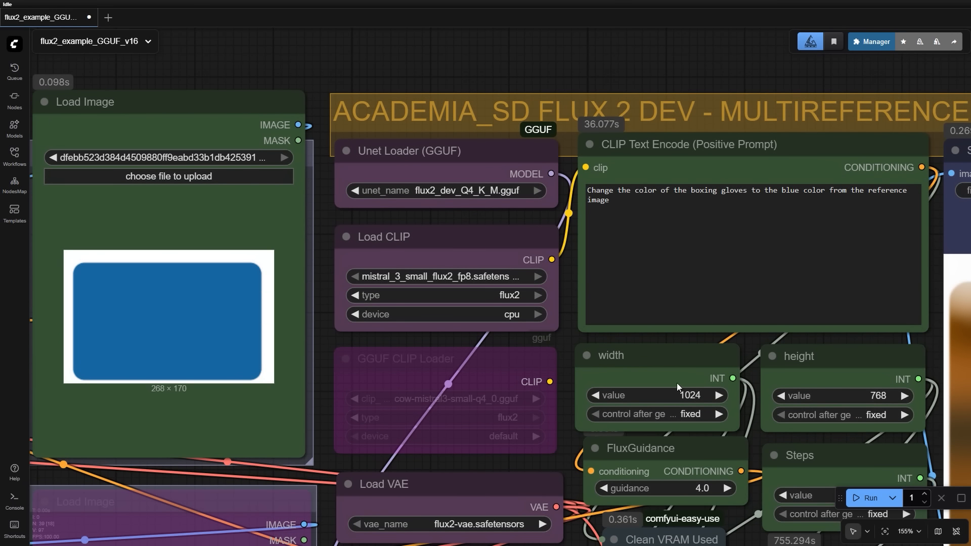
{"action": "scroll", "coordinate": [899, 464], "scroll_direction": "down", "scroll_amount": 7}
{"action": "left_click_drag", "start_coordinate": [916, 212], "coordinate": [551, 61]}
Review the two-women jacuzzi example, from both reference images through the positive prompt to the generated image.
{"action": "left_click_drag", "start_coordinate": [569, 510], "coordinate": [603, 490]}
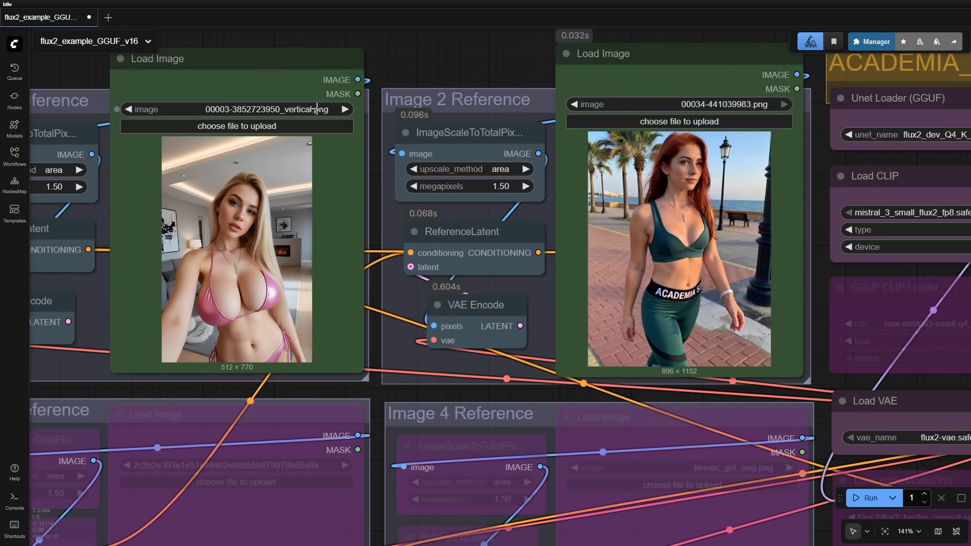
{"action": "left_click_drag", "start_coordinate": [830, 381], "coordinate": [317, 386]}
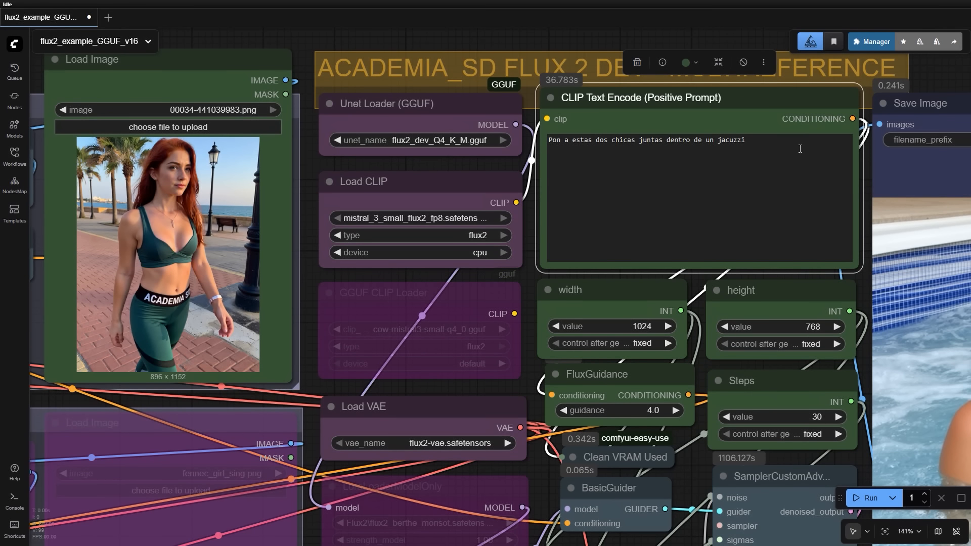
{"action": "left_click_drag", "start_coordinate": [868, 472], "coordinate": [181, 334]}
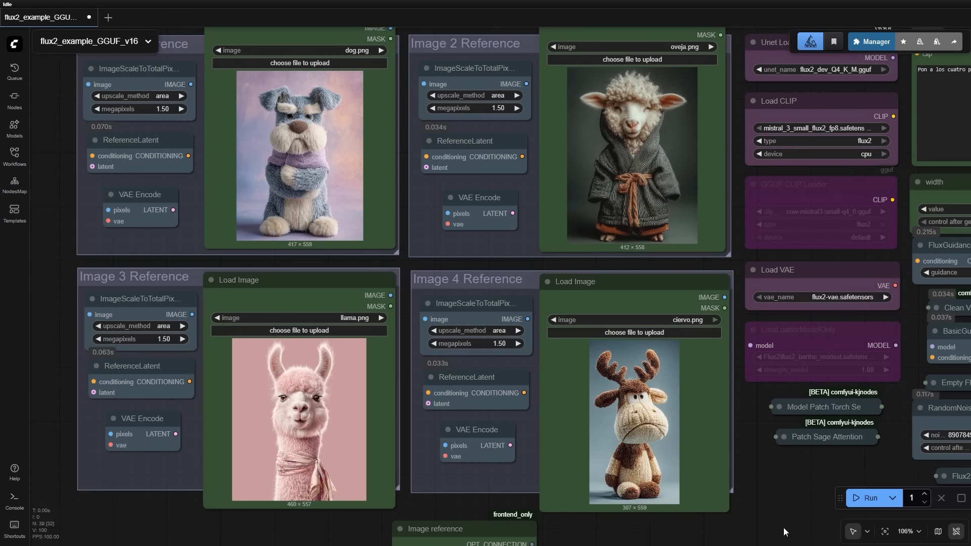
Examine the four-reference example with the dog, sheep, llama and deer, including its enable switches, road-scene prompt and generated image.
{"action": "left_click_drag", "start_coordinate": [784, 532], "coordinate": [790, 389]}
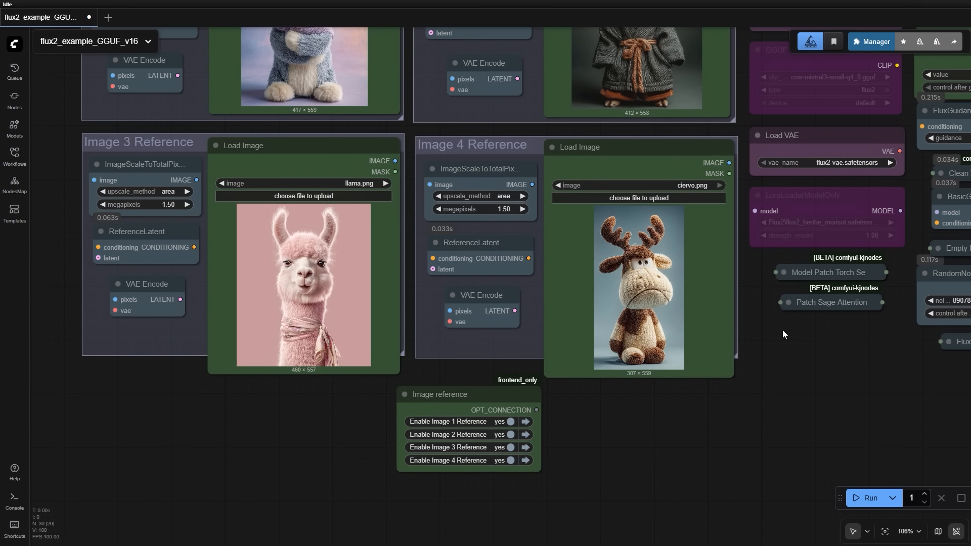
{"action": "scroll", "coordinate": [810, 349], "scroll_direction": "down", "scroll_amount": 3}
{"action": "left_click_drag", "start_coordinate": [836, 377], "coordinate": [653, 439]}
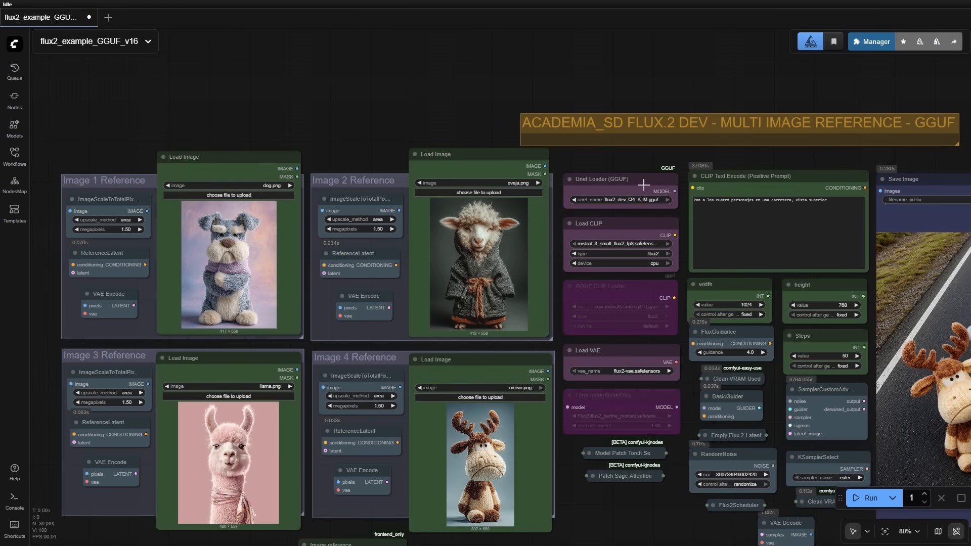
{"action": "scroll", "coordinate": [855, 159], "scroll_direction": "up", "scroll_amount": 9}
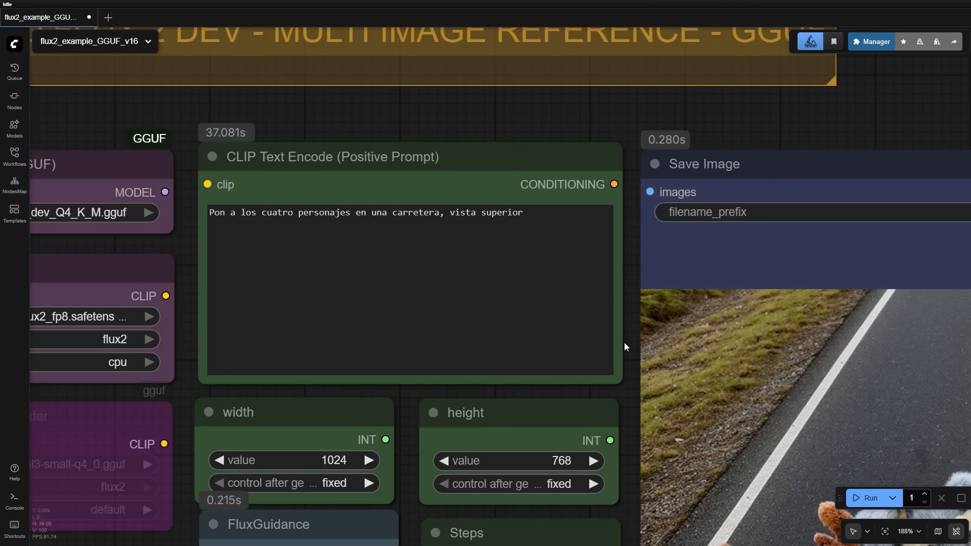
{"action": "scroll", "coordinate": [627, 346], "scroll_direction": "down", "scroll_amount": 6}
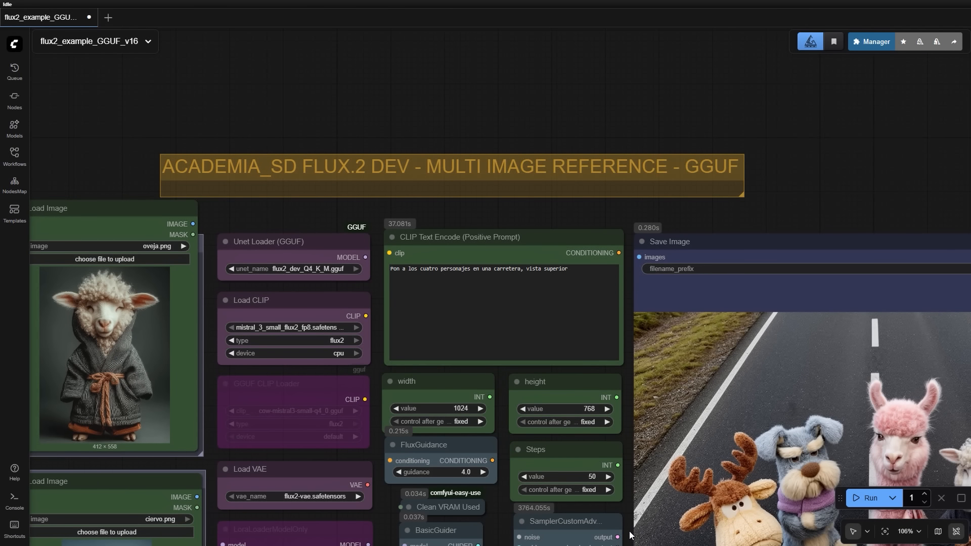
{"action": "scroll", "coordinate": [652, 435], "scroll_direction": "up", "scroll_amount": 4}
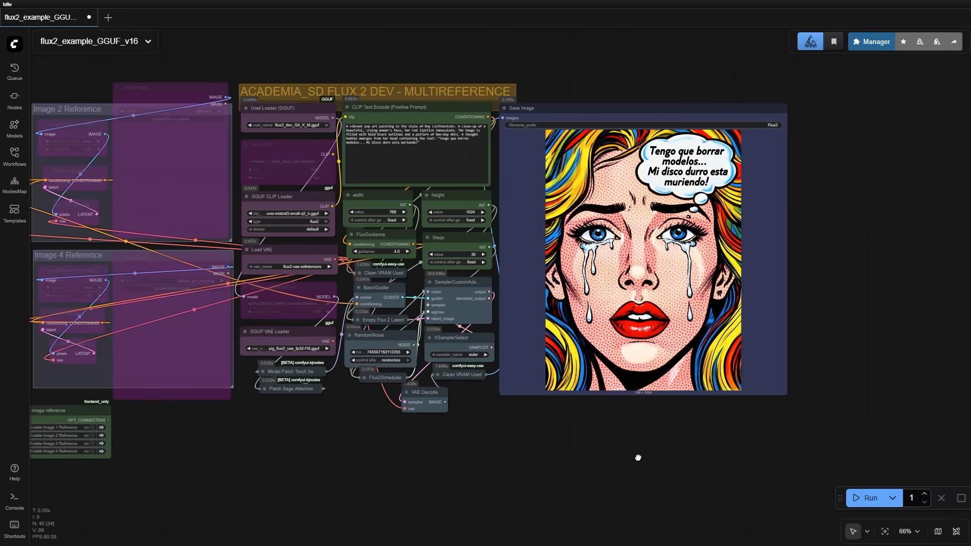
Inspect the text-rendering examples, comparing the pop art speech bubble and the Women's Health magazine cover with their prompts.
{"action": "scroll", "coordinate": [638, 458], "scroll_direction": "up", "scroll_amount": 3}
{"action": "left_click_drag", "start_coordinate": [620, 458], "coordinate": [596, 517]}
{"action": "scroll", "coordinate": [640, 487], "scroll_direction": "up", "scroll_amount": 1}
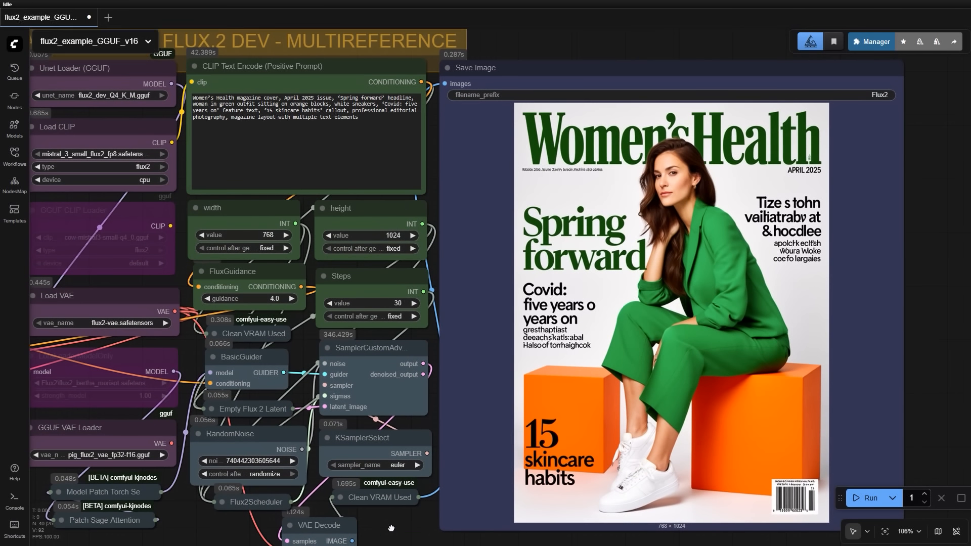
{"action": "scroll", "coordinate": [390, 527], "scroll_direction": "up", "scroll_amount": 1}
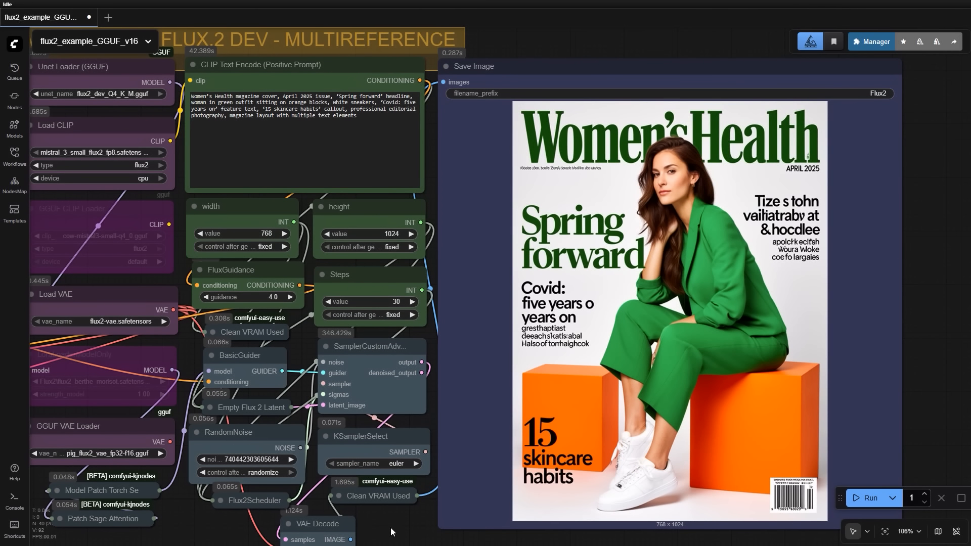